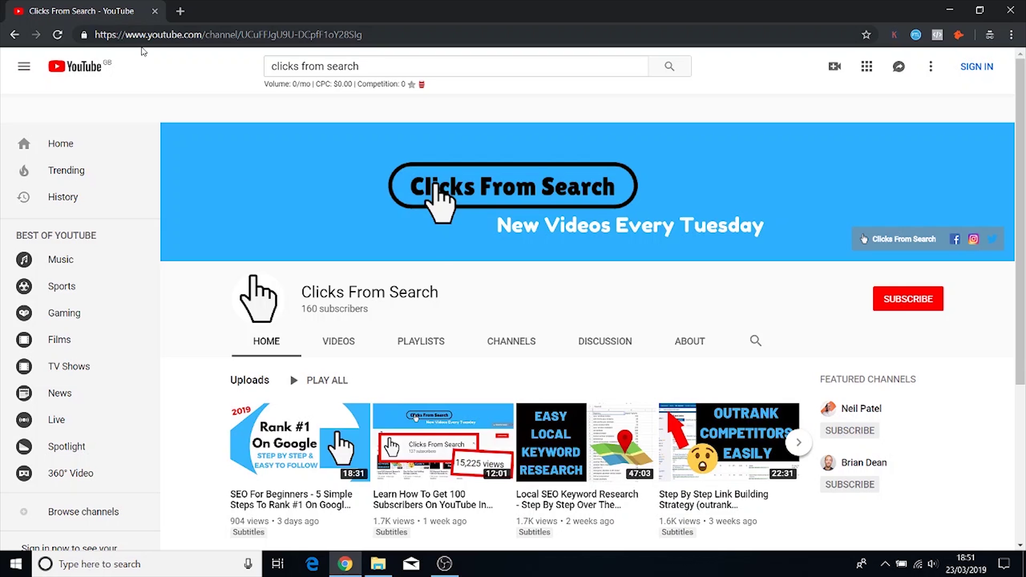
# In a new incognito tab, confirm Keywords Everywhere is on and search Google for 'engine oil'.
pyautogui.click(179, 11)
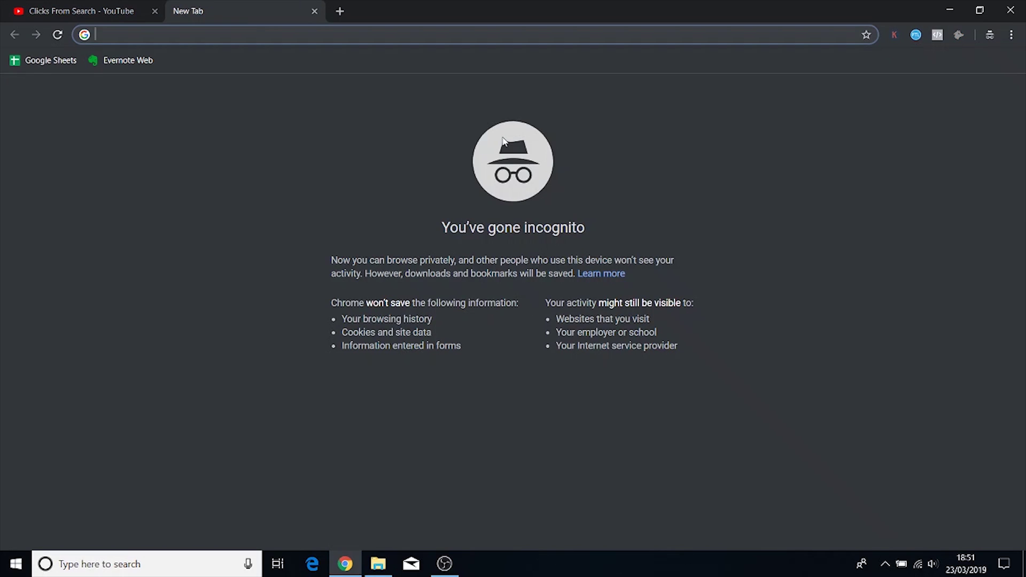
pyautogui.click(891, 37)
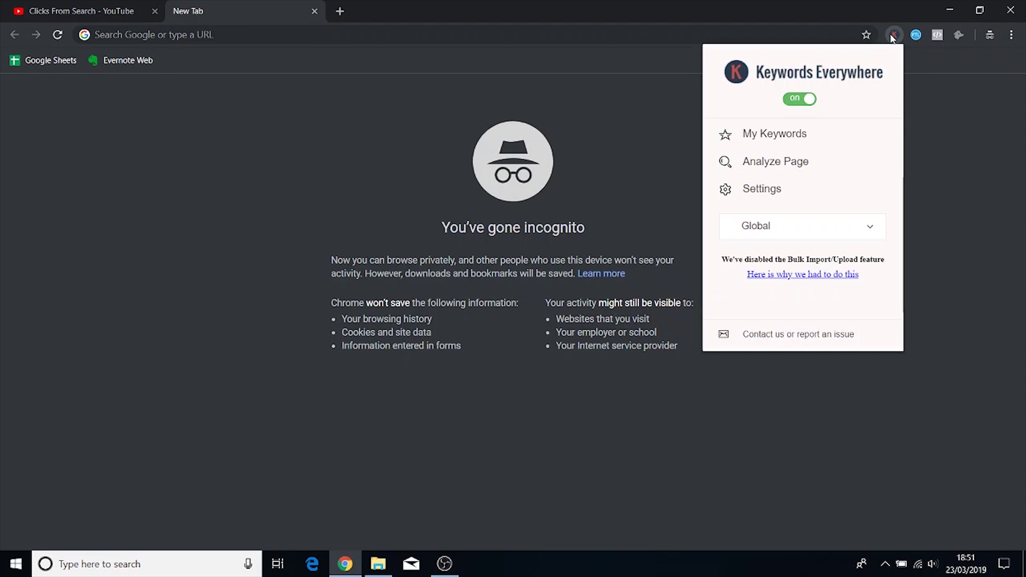
pyautogui.click(891, 36)
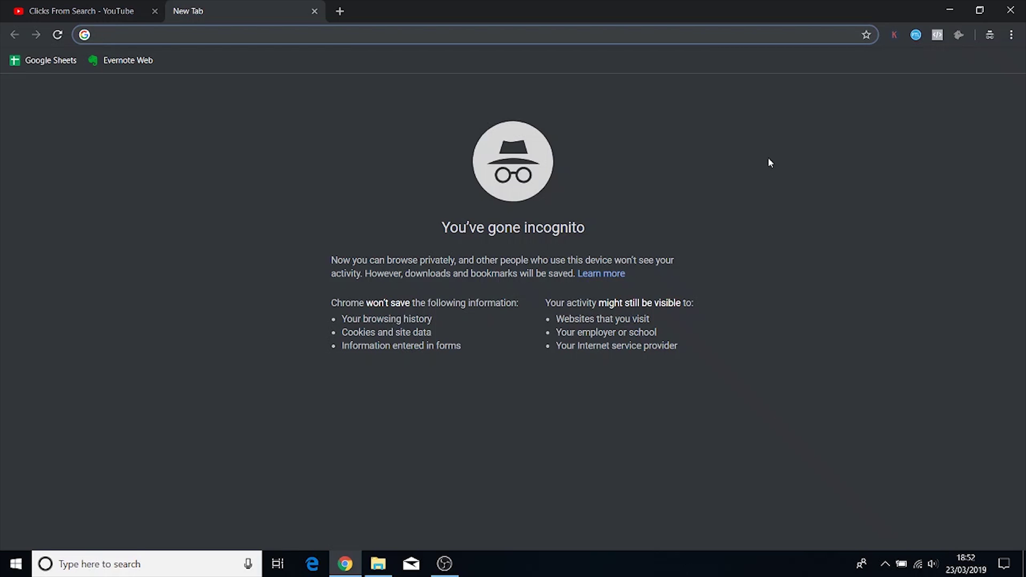
pyautogui.write('engine oi')
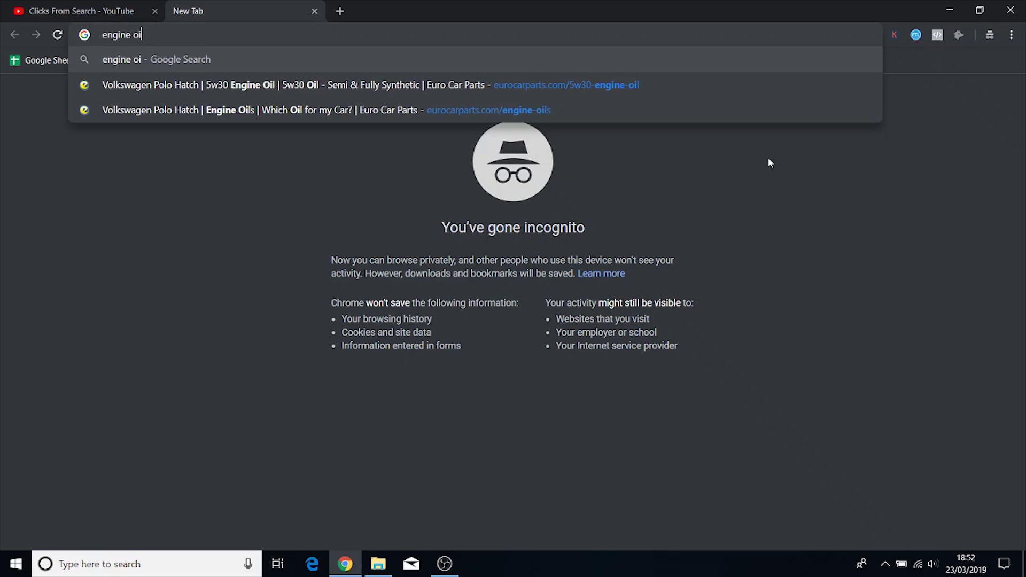
pyautogui.write('l')
pyautogui.press('Return')
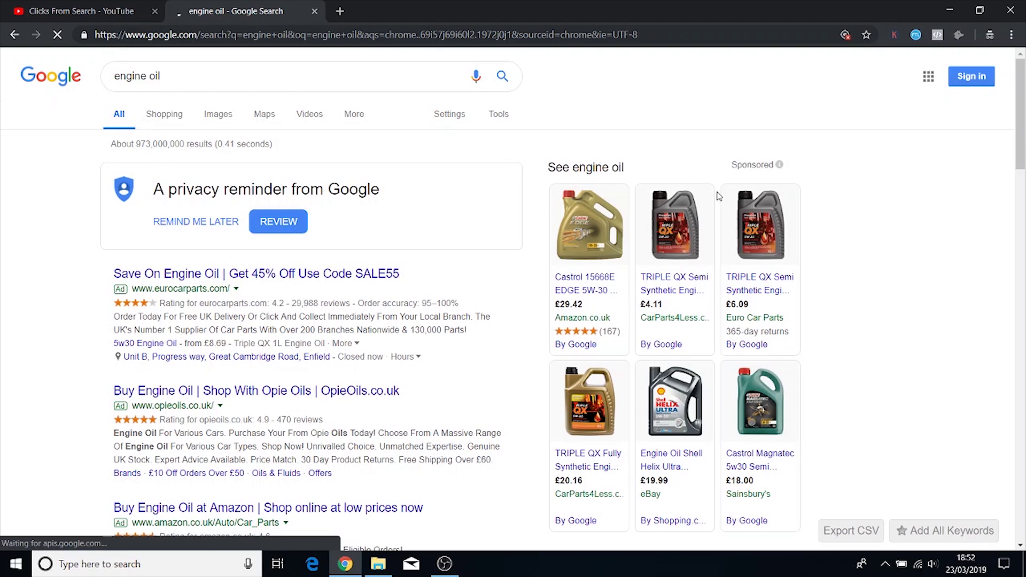
# Dismiss the privacy reminder with Remind Me Later and look over the engine oil results.
pyautogui.click(195, 221)
pyautogui.scroll(-2, 449, 220)
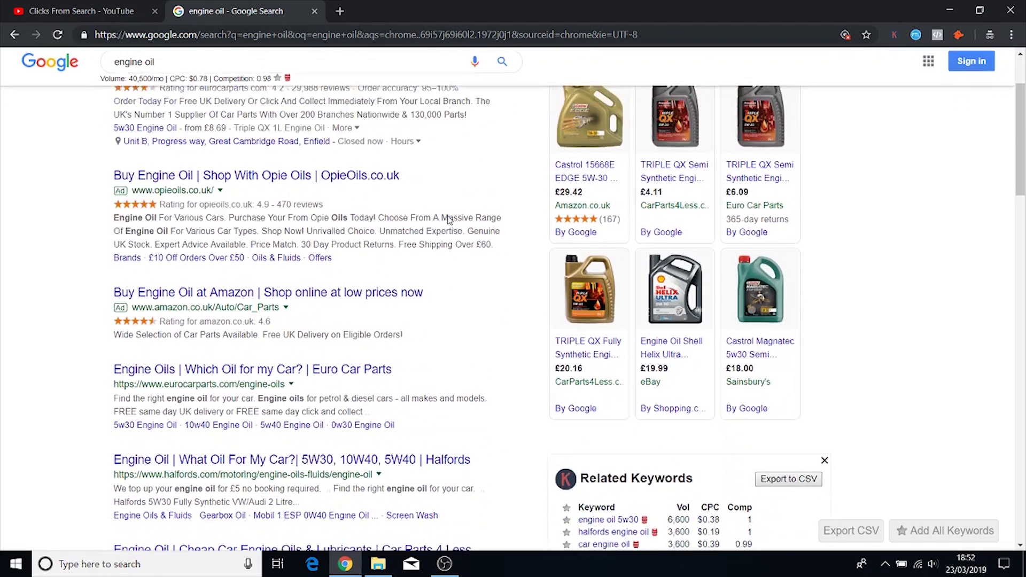
pyautogui.scroll(2, 449, 220)
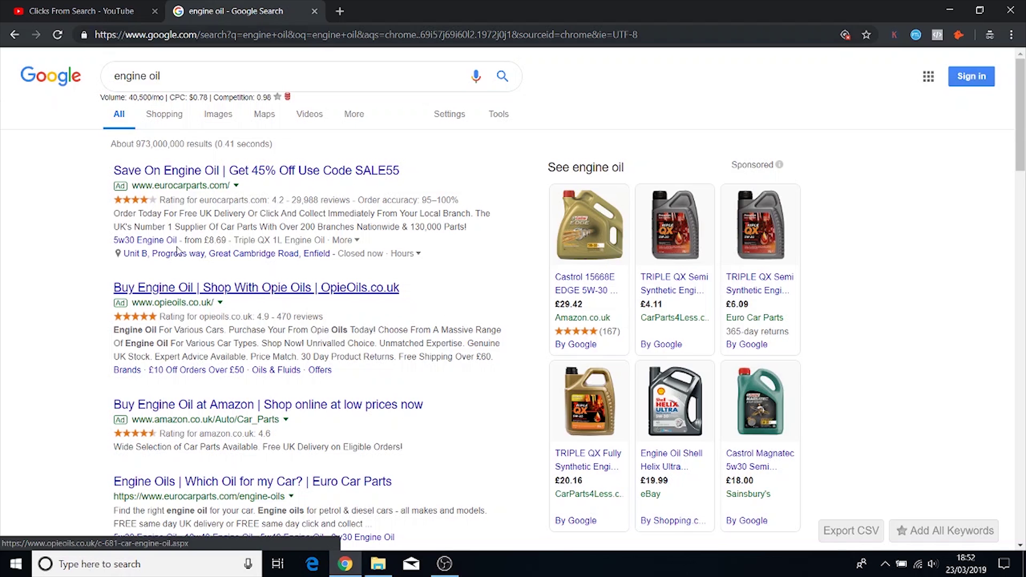
pyautogui.scroll(-3, 174, 229)
pyautogui.scroll(3, 240, 270)
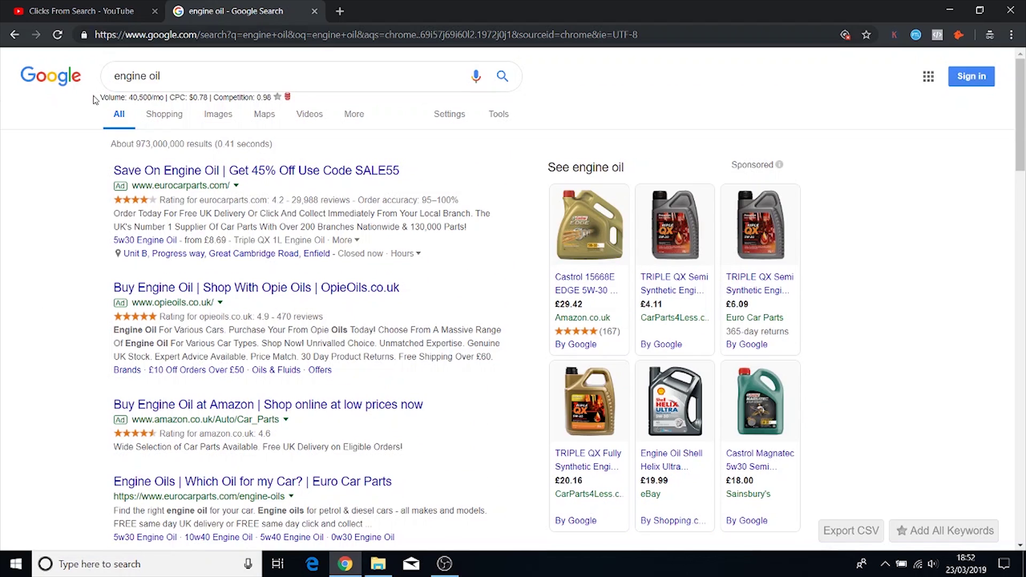
# Highlight the engine oil metrics: 40,500/mo volume, $0.78 CPC and 0.98 competition.
pyautogui.moveTo(100, 97); pyautogui.dragTo(165, 99)
pyautogui.click(92, 206)
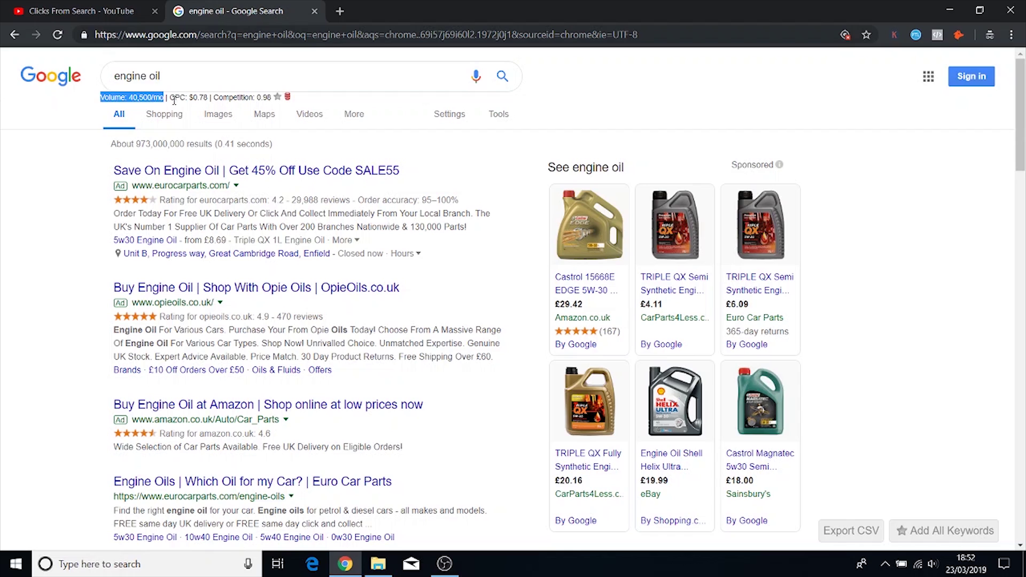
pyautogui.moveTo(170, 97); pyautogui.dragTo(209, 98)
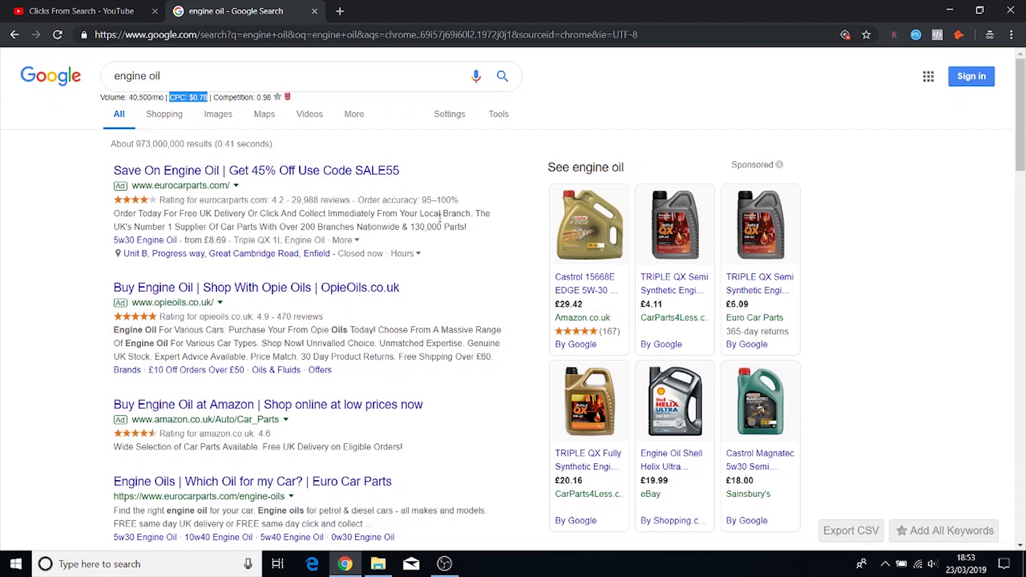
pyautogui.click(498, 187)
pyautogui.moveTo(170, 97); pyautogui.dragTo(208, 97)
pyautogui.click(448, 171)
pyautogui.moveTo(216, 99); pyautogui.dragTo(274, 98)
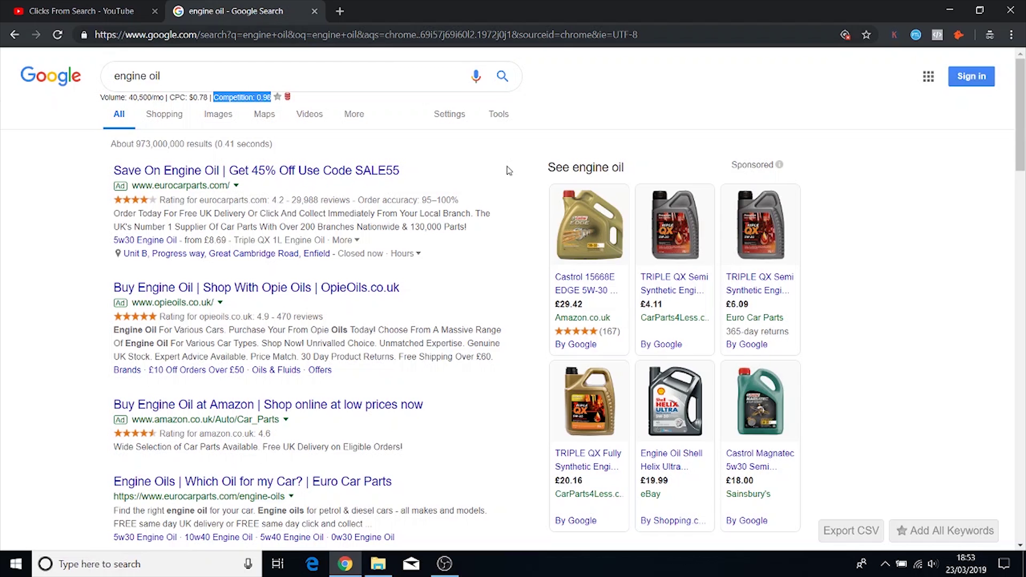
pyautogui.click(483, 152)
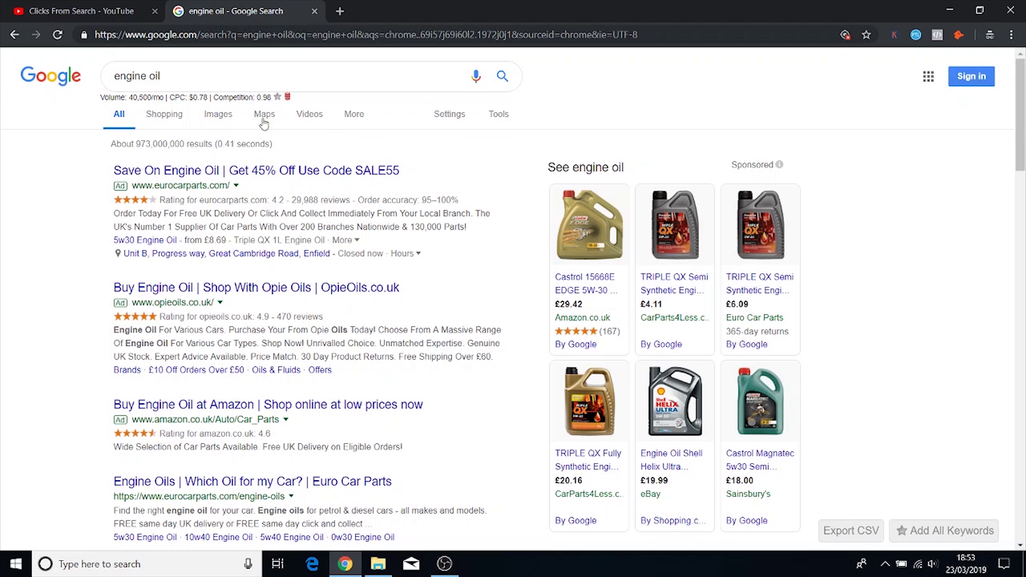
pyautogui.moveTo(213, 97); pyautogui.dragTo(263, 98)
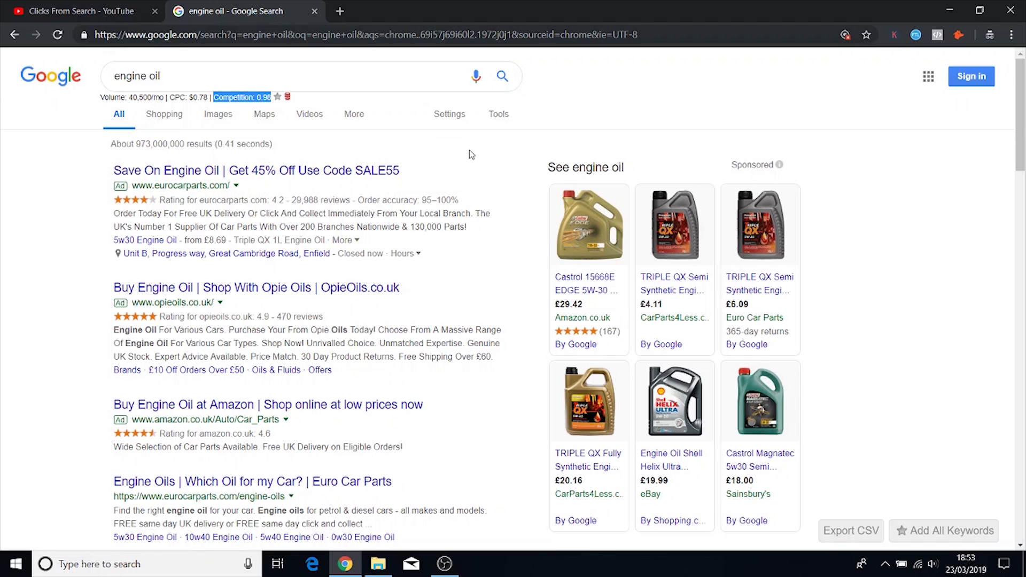
pyautogui.scroll(-10, 757, 293)
pyautogui.scroll(4, 758, 293)
pyautogui.click(843, 296)
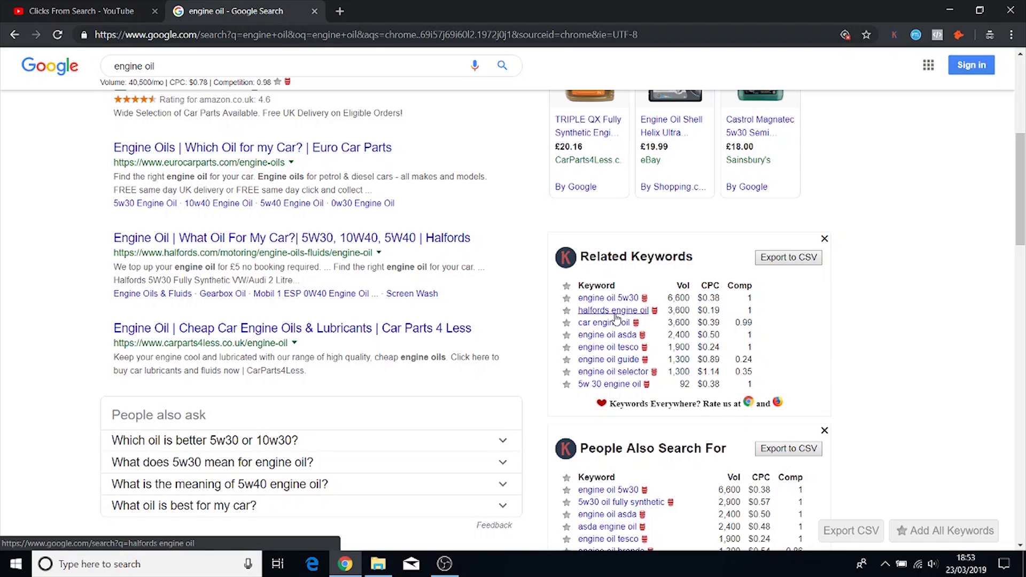
pyautogui.scroll(-2, 719, 308)
pyautogui.scroll(-8, 719, 308)
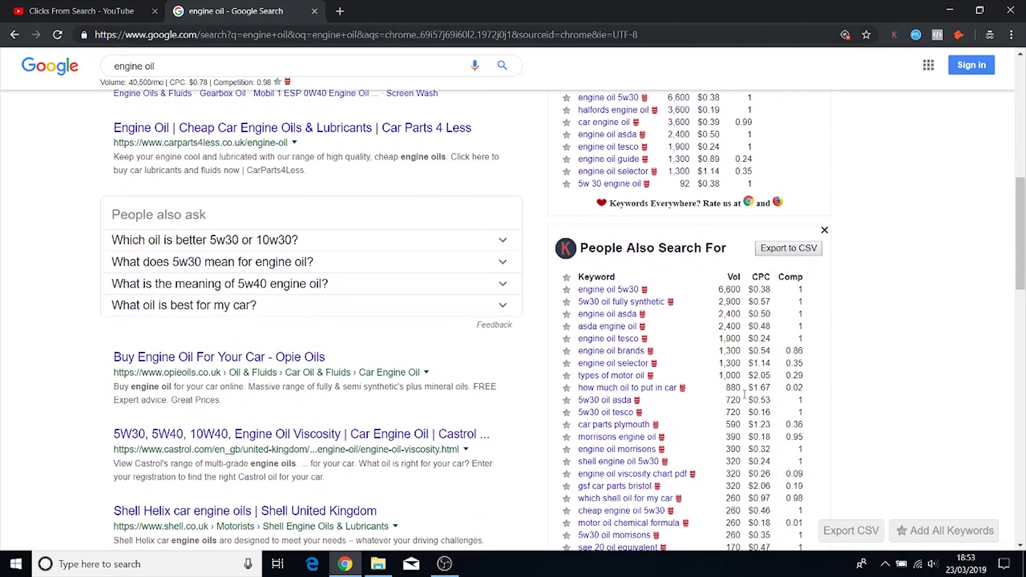
pyautogui.scroll(12, 726, 351)
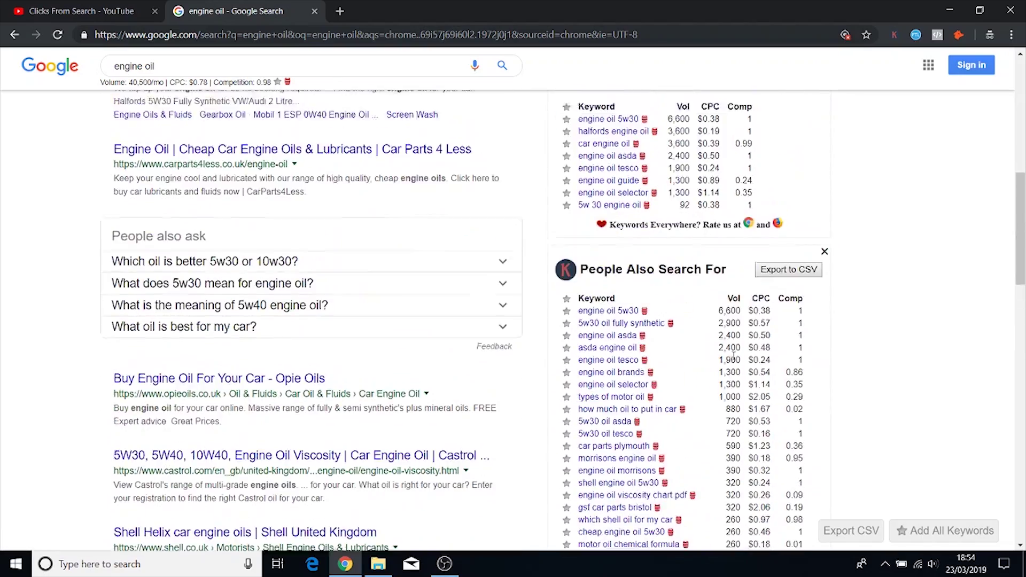
pyautogui.scroll(-5, 688, 386)
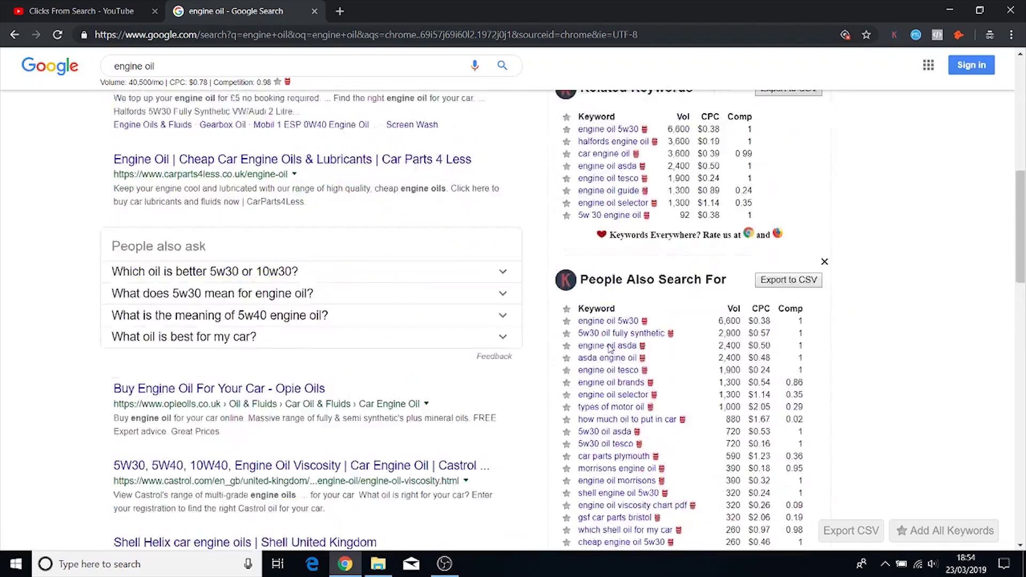
pyautogui.scroll(-8, 695, 388)
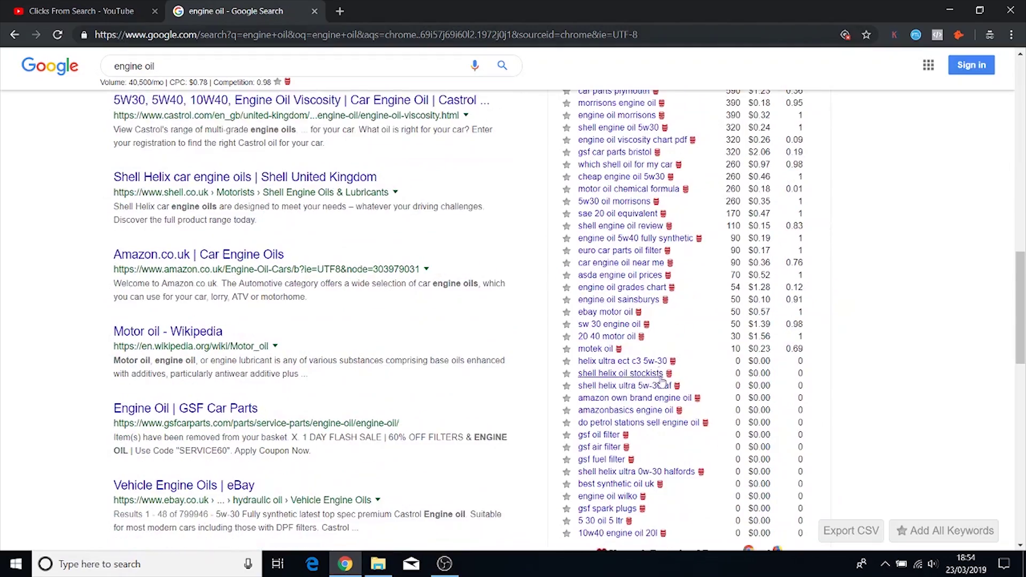
pyautogui.scroll(-7, 691, 337)
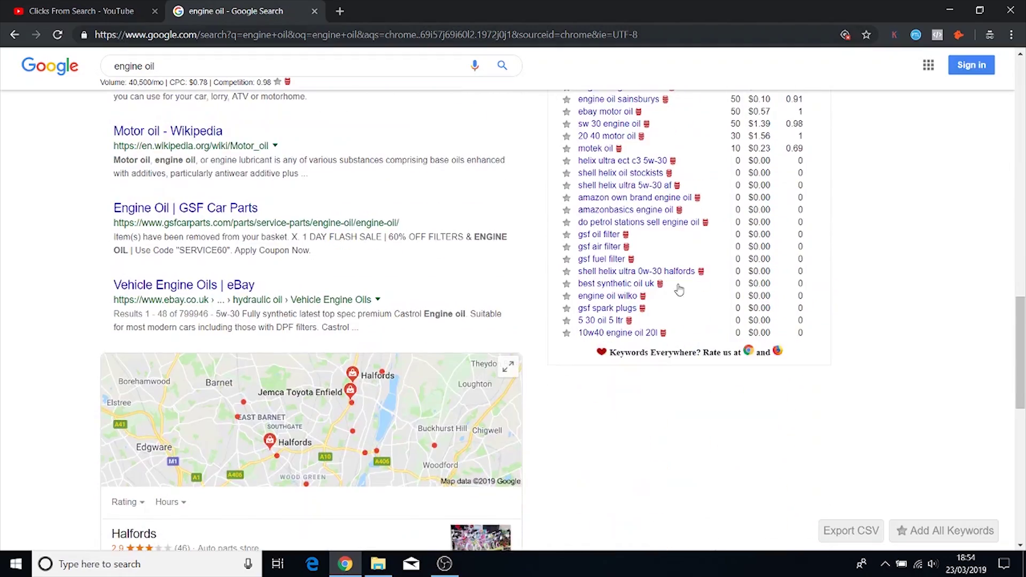
pyautogui.scroll(20, 687, 310)
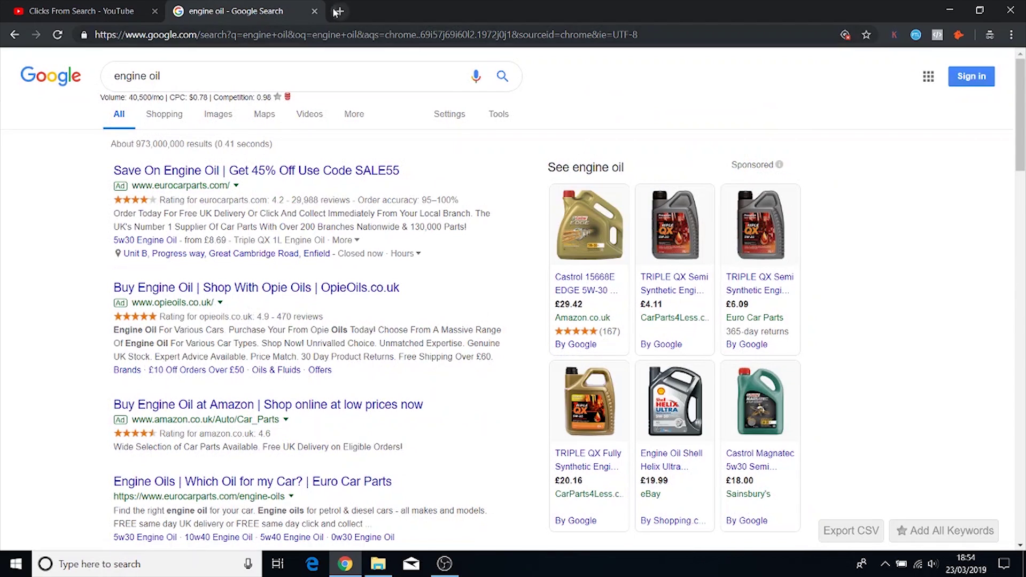
# In a new tab, search for 'extensions' and go to the Chrome Web Store extensions page.
pyautogui.hotkey('ctrl', 't')
pyautogui.write('extions')
pyautogui.press('BackSpace')
pyautogui.press('BackSpace')
pyautogui.press('BackSpace')
pyautogui.press('BackSpace')
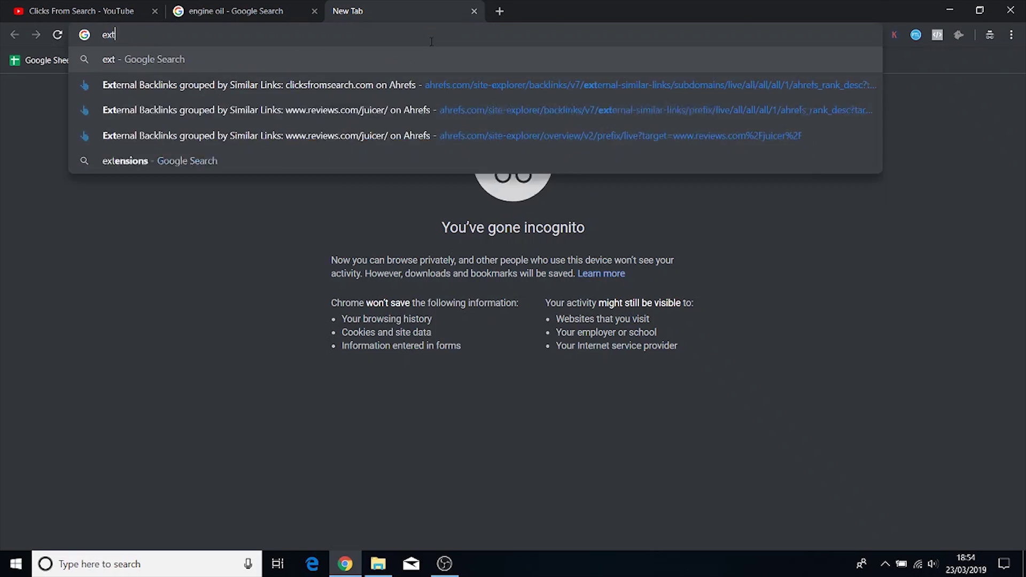
pyautogui.write('ension')
pyautogui.press('BackSpace')
pyautogui.press('BackSpace')
pyautogui.press('BackSpace')
pyautogui.press('BackSpace')
pyautogui.write('sions')
pyautogui.press('Return')
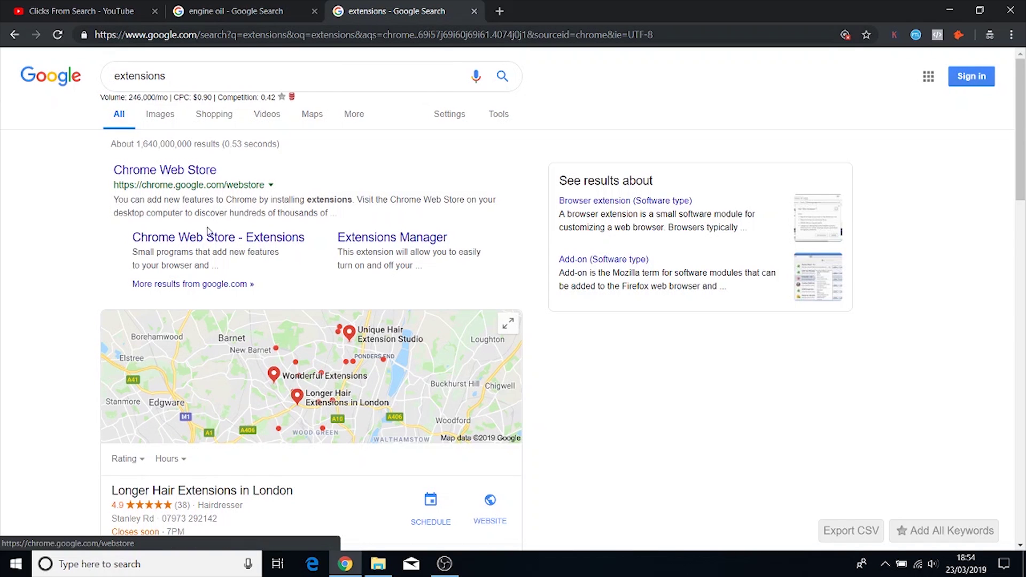
pyautogui.click(179, 184)
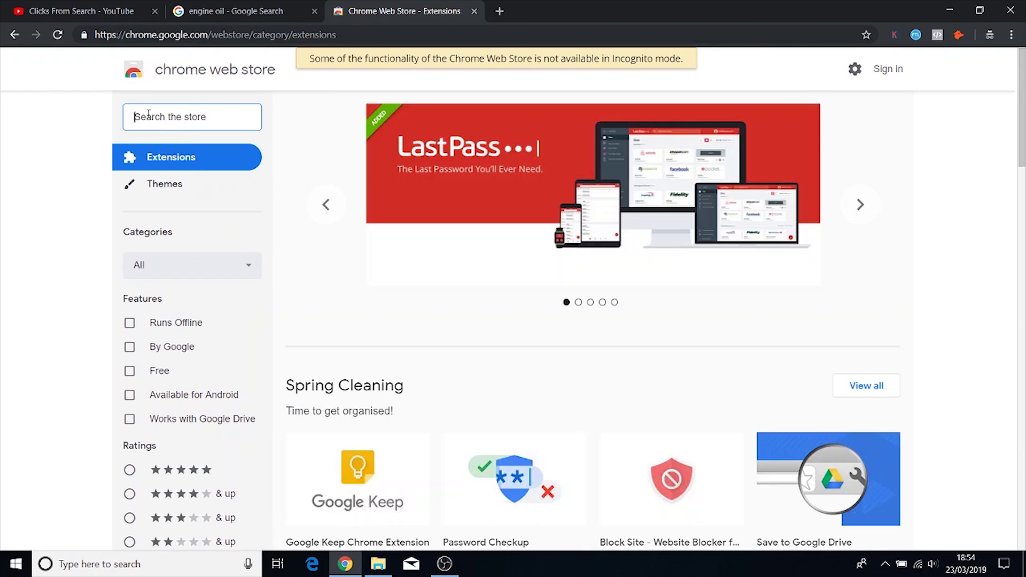
# Find 'keywords everywhere' in the store and toggle the extension off and back on.
pyautogui.write('keywords ')
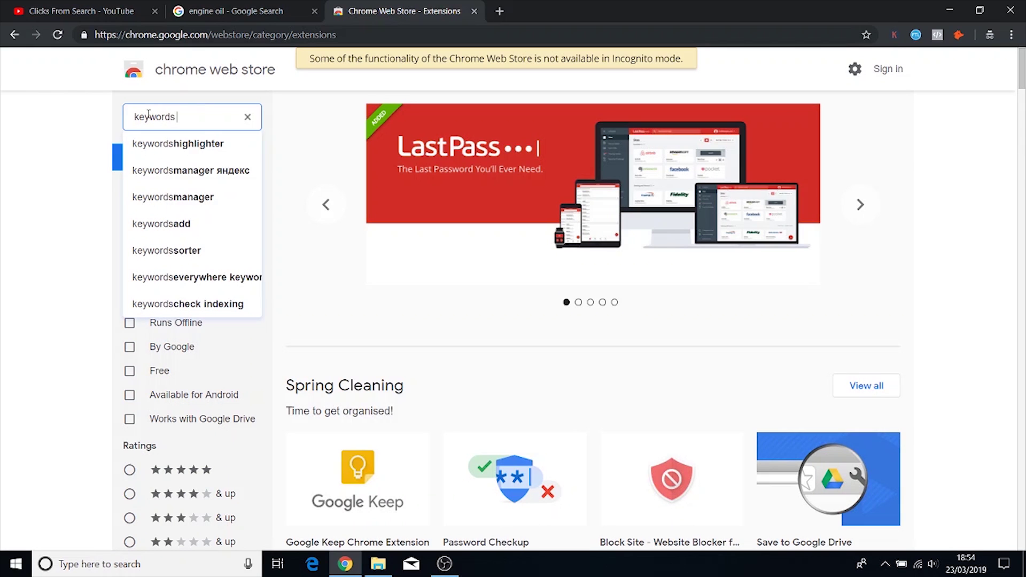
pyautogui.write('everywhere')
pyautogui.press('Return')
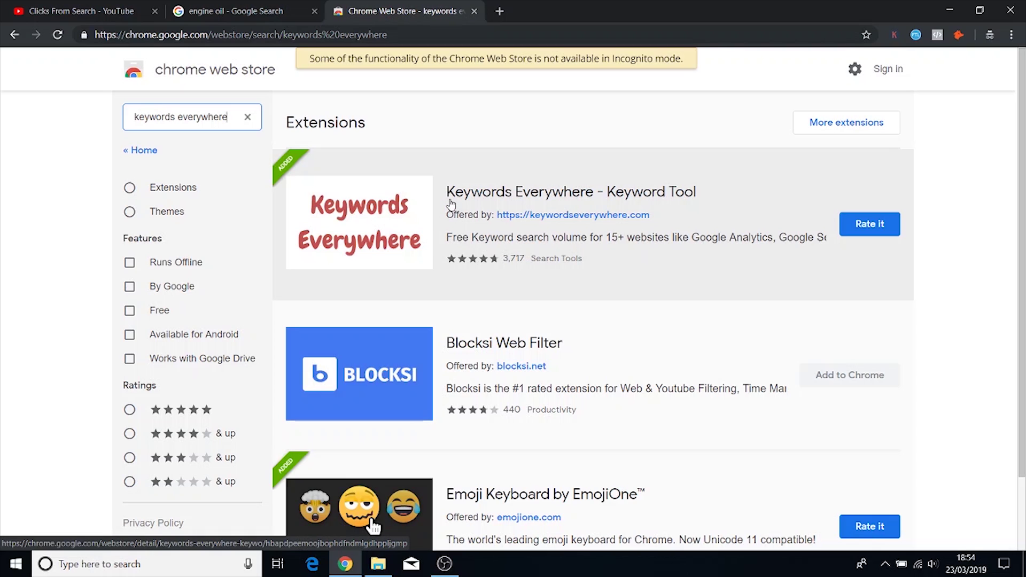
pyautogui.click(894, 35)
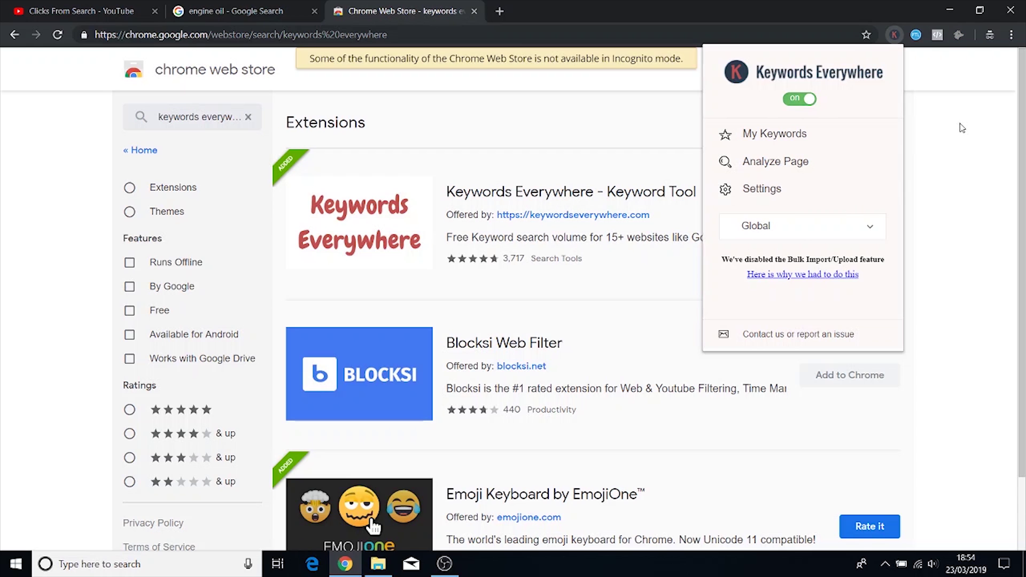
pyautogui.click(802, 102)
pyautogui.click(802, 101)
pyautogui.click(989, 127)
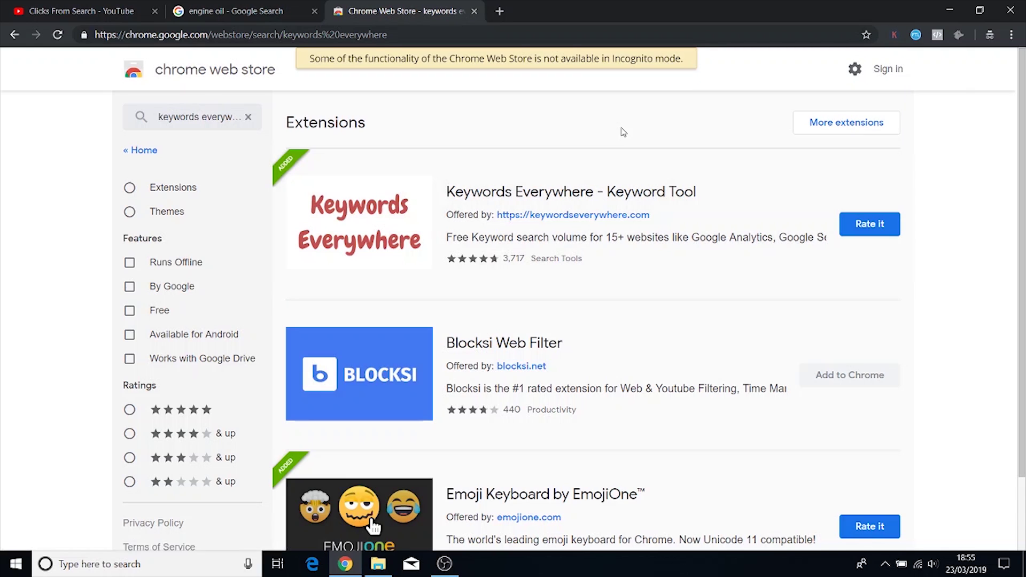
# Close the Web Store and engine oil pages, then open Ubersuggest's Free Keyword Tool via Google.
pyautogui.click(474, 11)
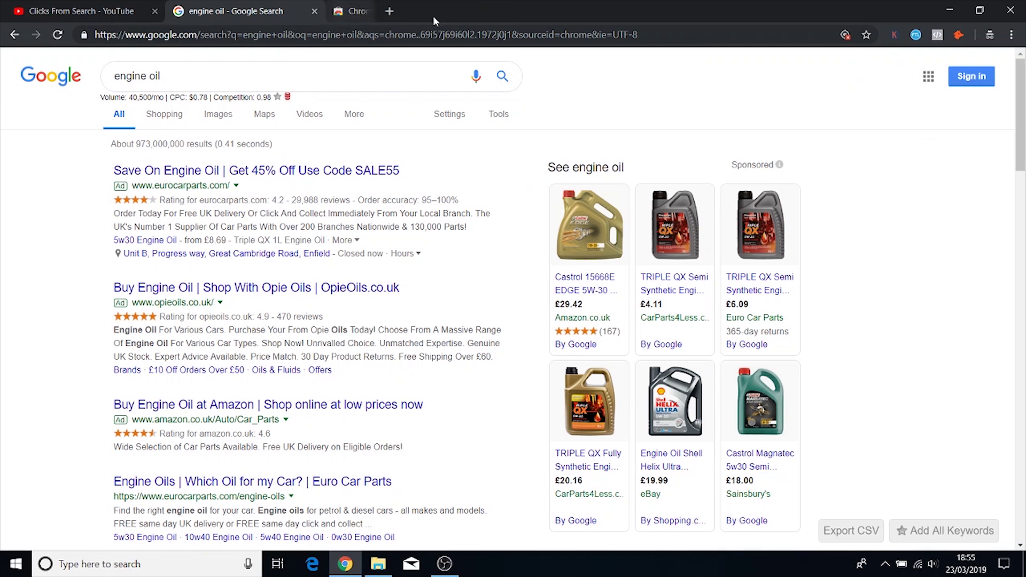
pyautogui.click(315, 11)
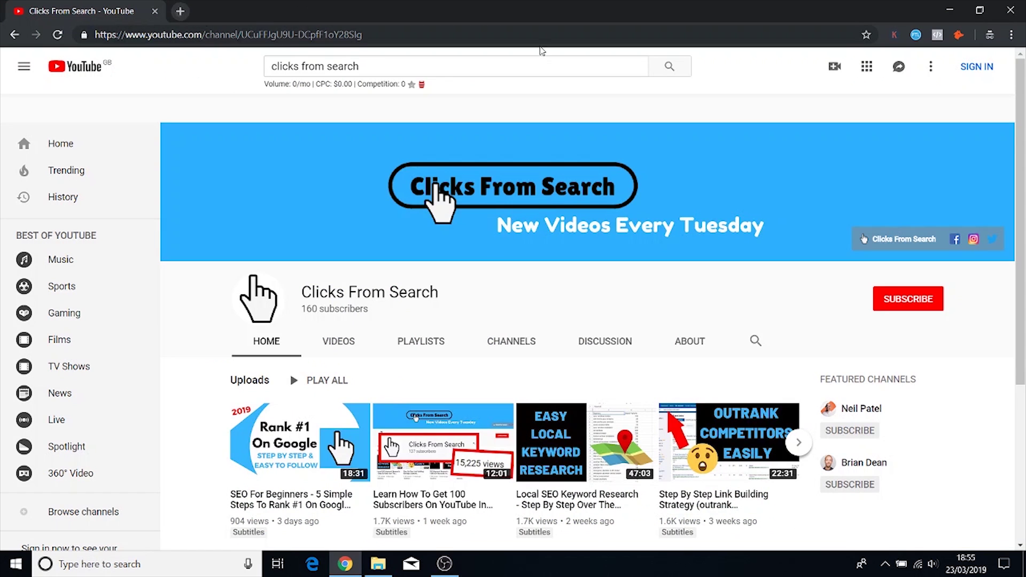
pyautogui.hotkey('ctrl', 't')
pyautogui.write('ubdsr')
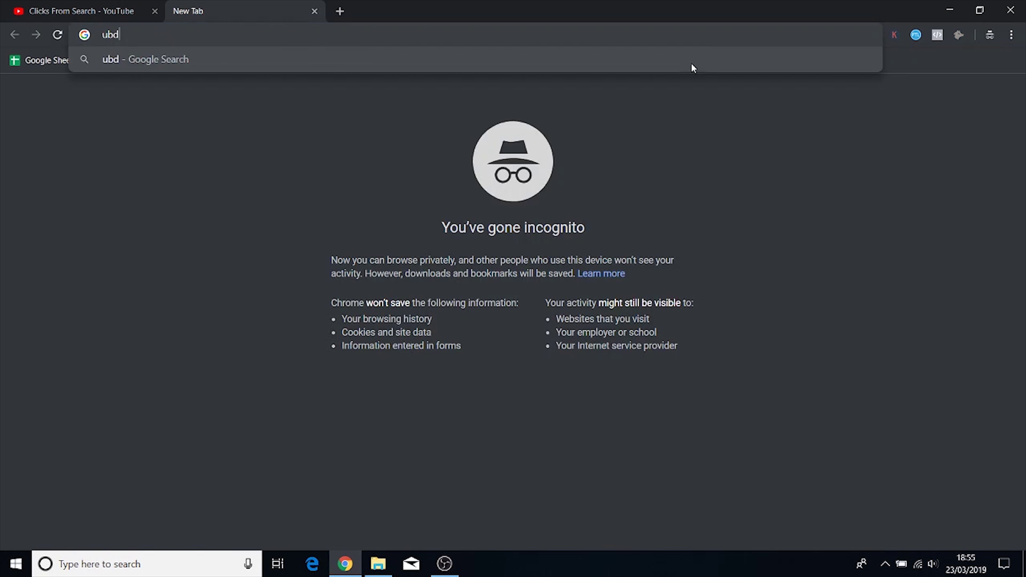
pyautogui.press('BackSpace')
pyautogui.press('BackSpace')
pyautogui.press('BackSpace')
pyautogui.write('er suggest')
pyautogui.press('Return')
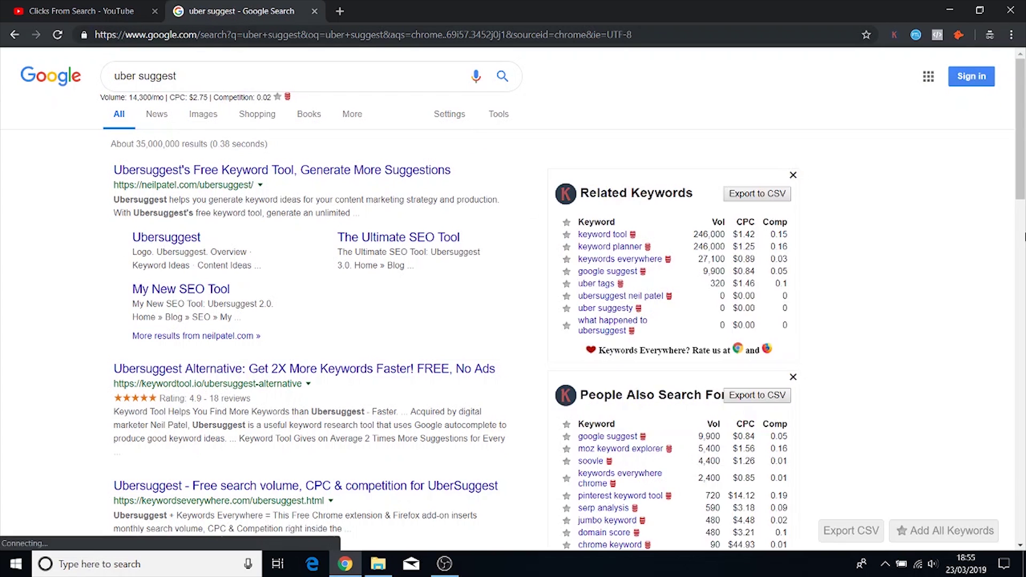
pyautogui.click(275, 170)
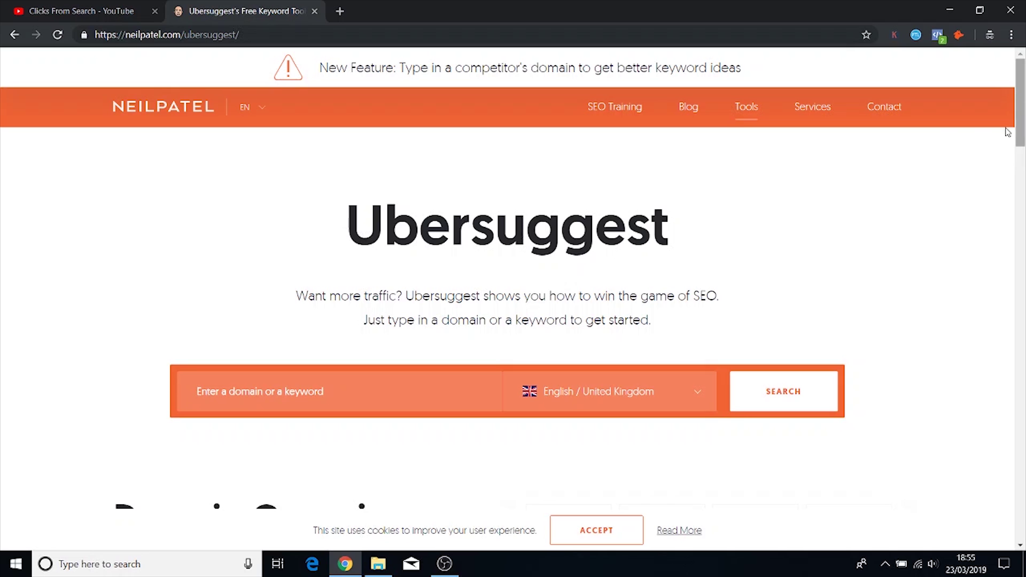
pyautogui.moveTo(1020, 119)
pyautogui.mouseDown()
pyautogui.moveTo(1022, 162)
pyautogui.moveTo(1014, 125)
pyautogui.mouseUp()
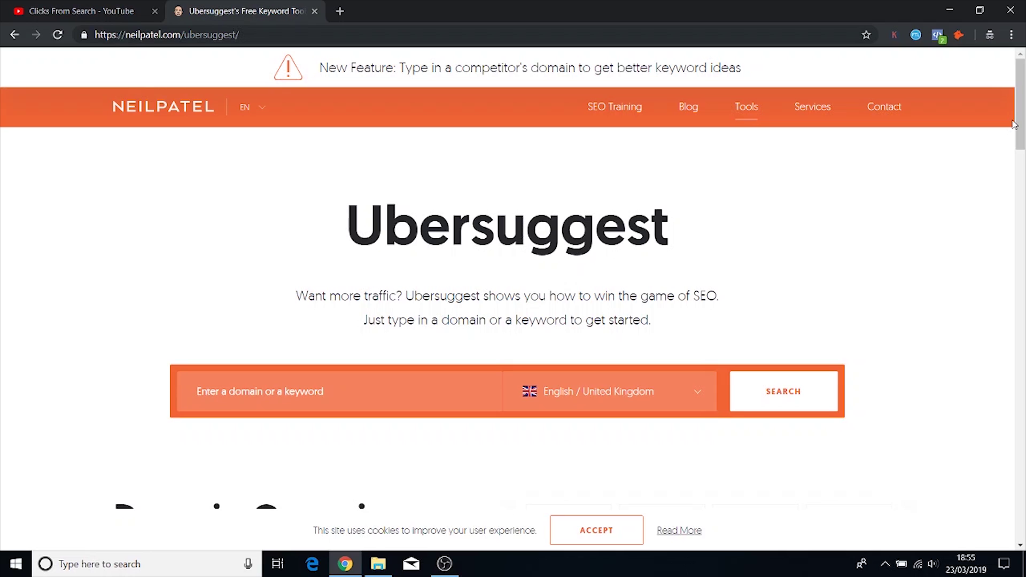
# Submit 'engine oil' for keyword analysis in Ubersuggest.
pyautogui.click(423, 382)
pyautogui.write('engine oil')
pyautogui.press('Return')
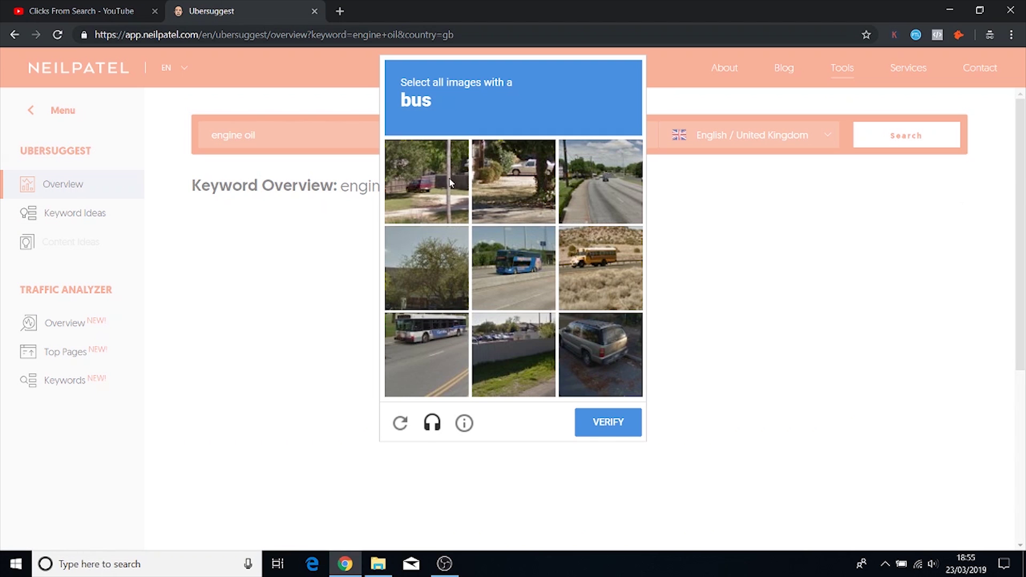
# Solve the bus-image captcha and verify it to load the engine oil overview.
pyautogui.click(446, 183)
pyautogui.click(427, 352)
pyautogui.click(513, 270)
pyautogui.click(601, 252)
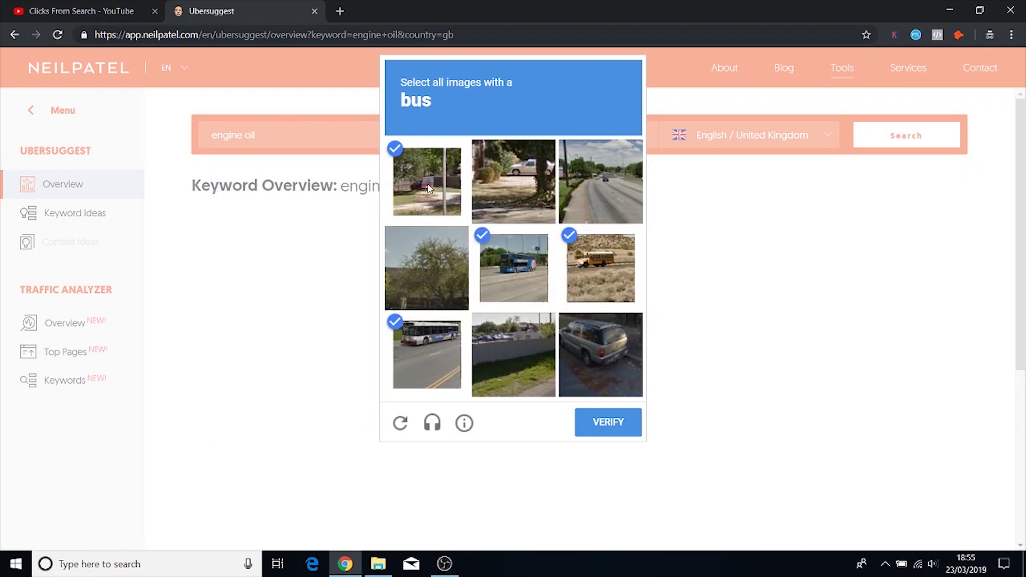
pyautogui.click(428, 188)
pyautogui.click(600, 422)
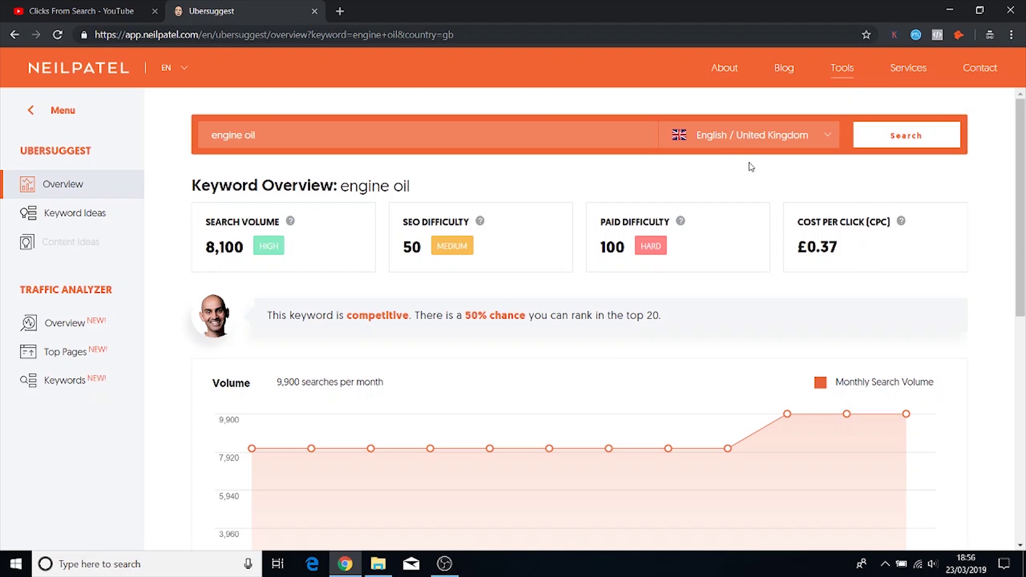
pyautogui.click(745, 140)
pyautogui.click(812, 147)
pyautogui.click(793, 141)
pyautogui.click(825, 148)
pyautogui.click(825, 147)
pyautogui.click(825, 147)
pyautogui.click(825, 147)
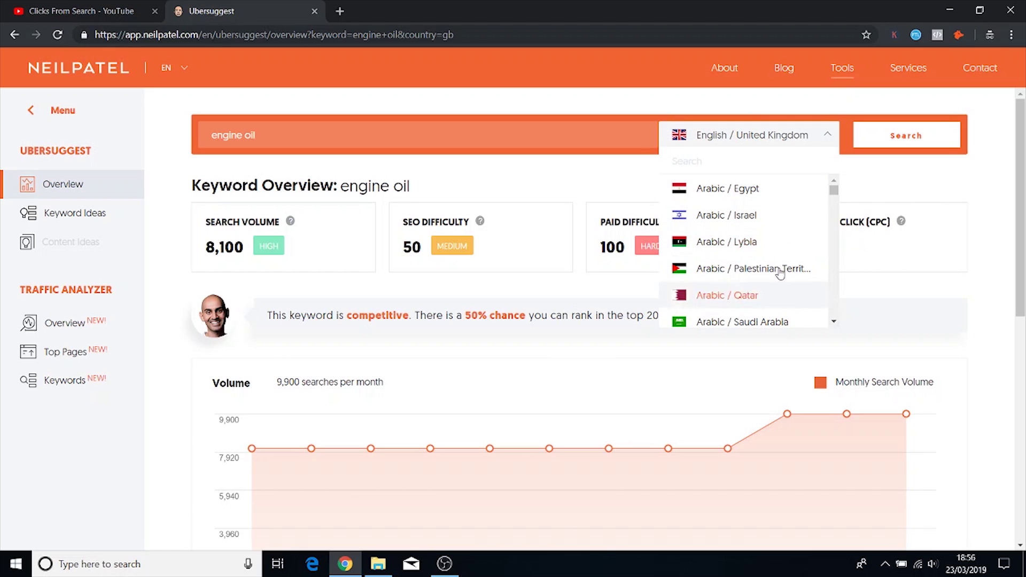
pyautogui.click(979, 194)
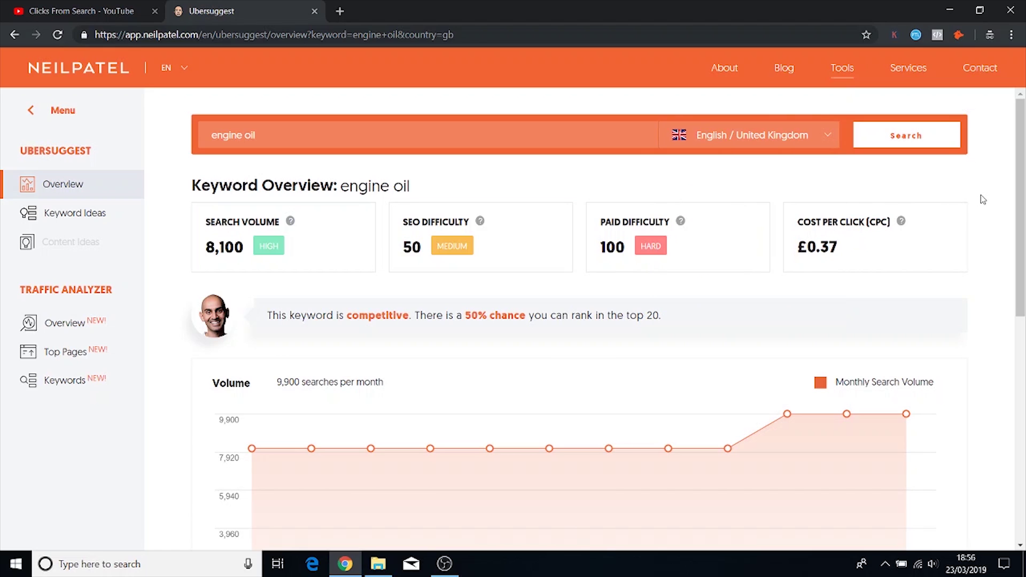
pyautogui.click(775, 134)
pyautogui.scroll(-10, 774, 238)
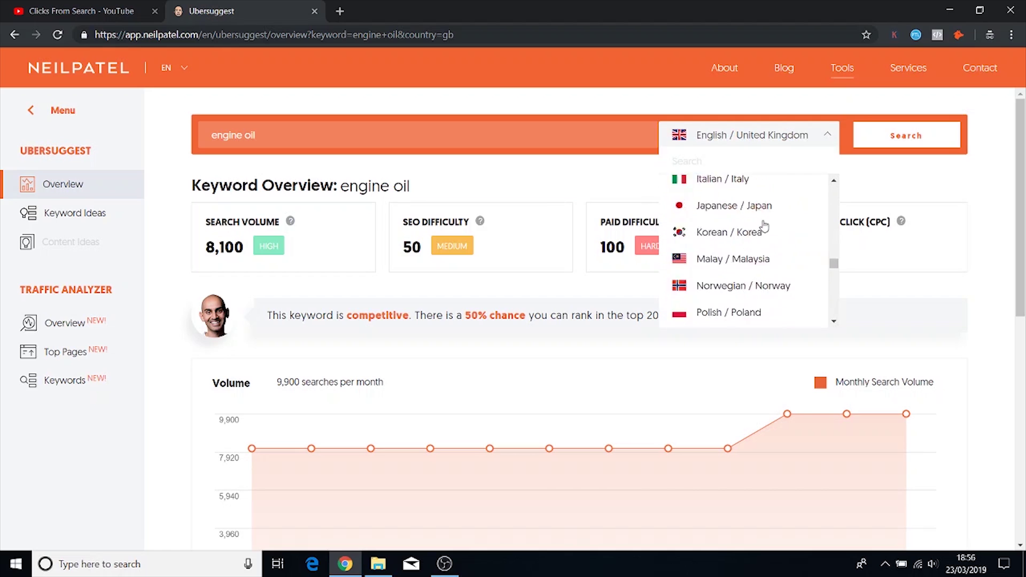
pyautogui.scroll(-10, 774, 226)
pyautogui.click(658, 217)
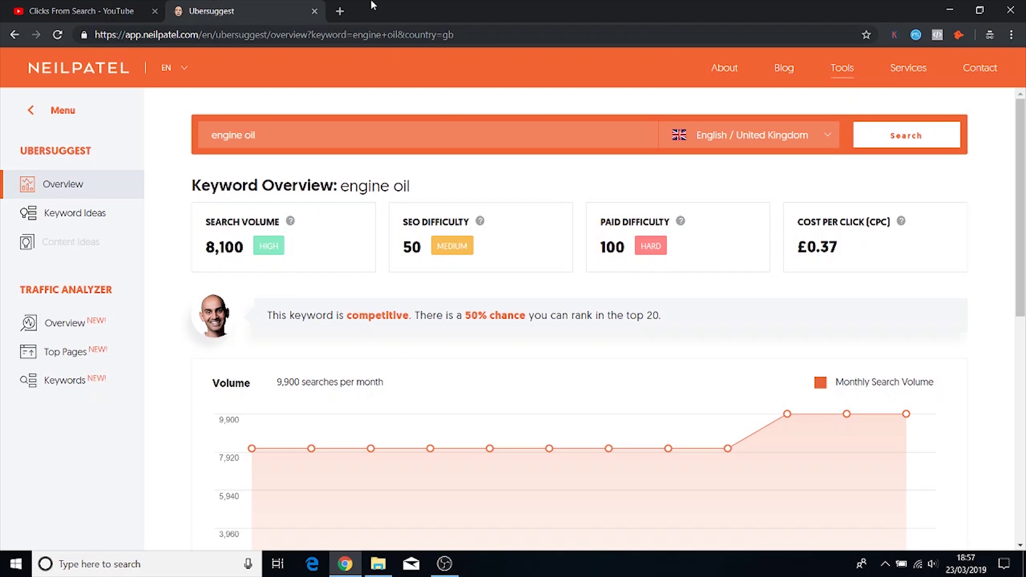
pyautogui.click(340, 11)
pyautogui.write('engine oil')
pyautogui.press('Return')
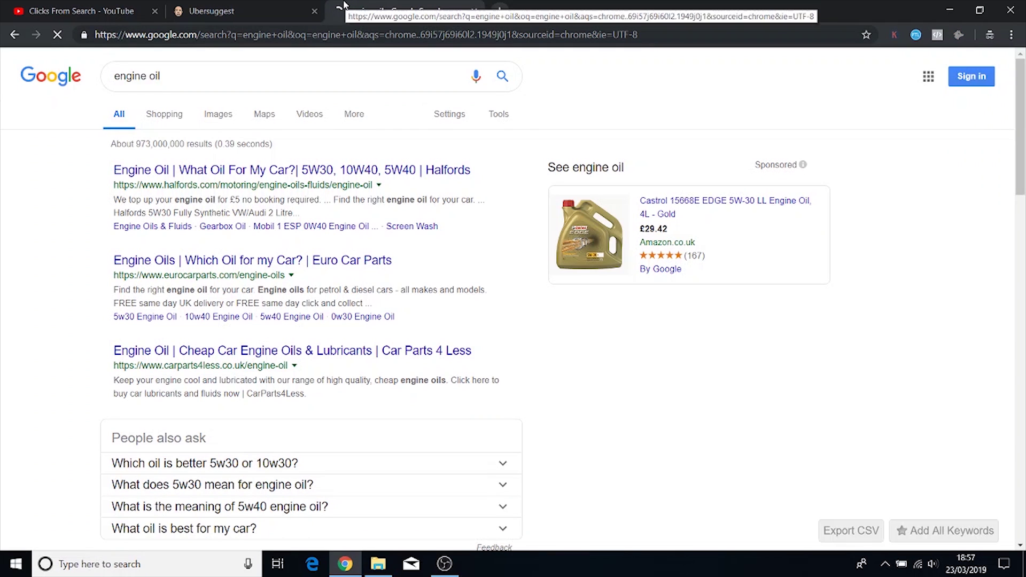
pyautogui.hotkey('ctrl', 'shift', 'Tab')
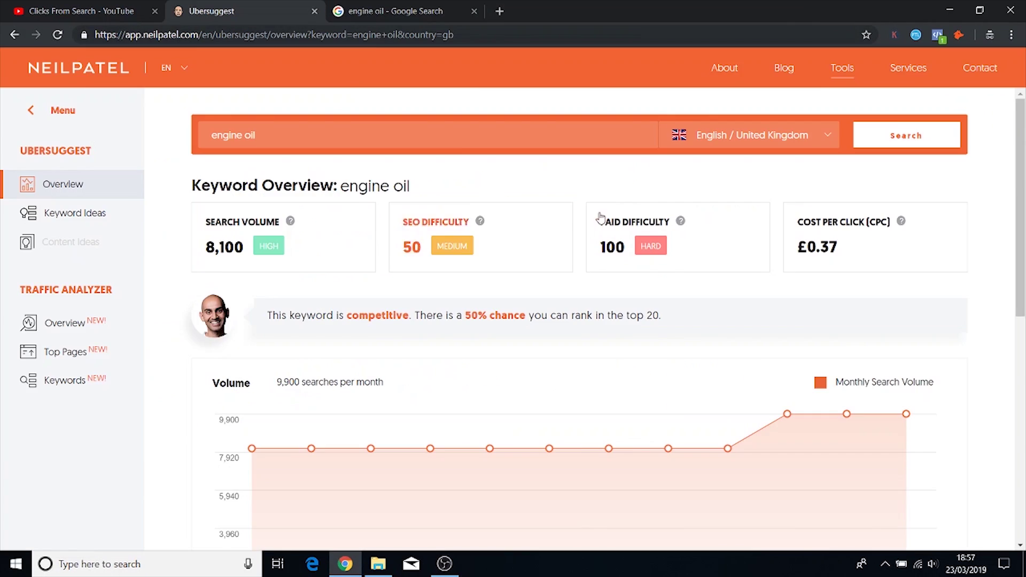
pyautogui.click(408, 6)
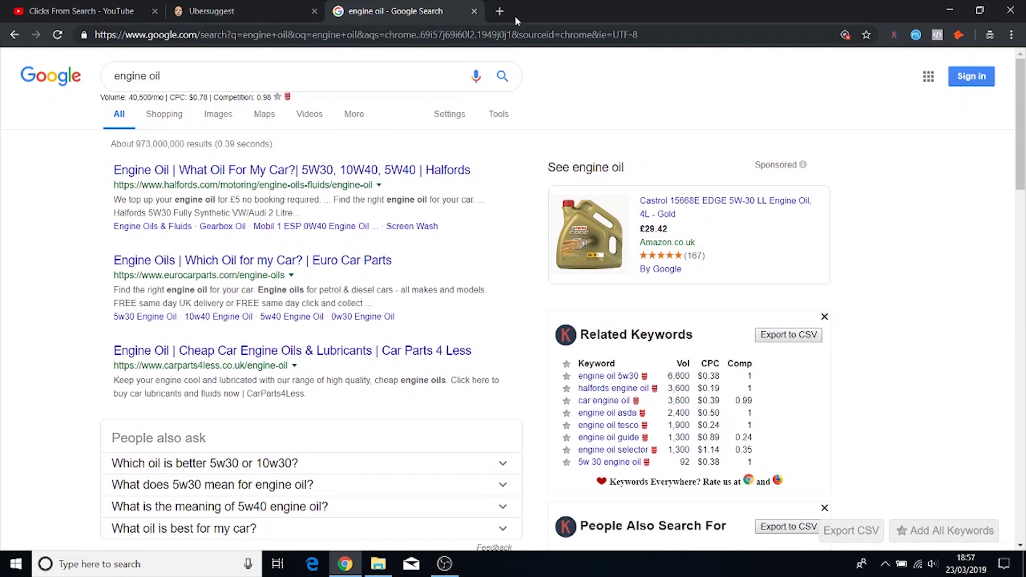
pyautogui.click(474, 11)
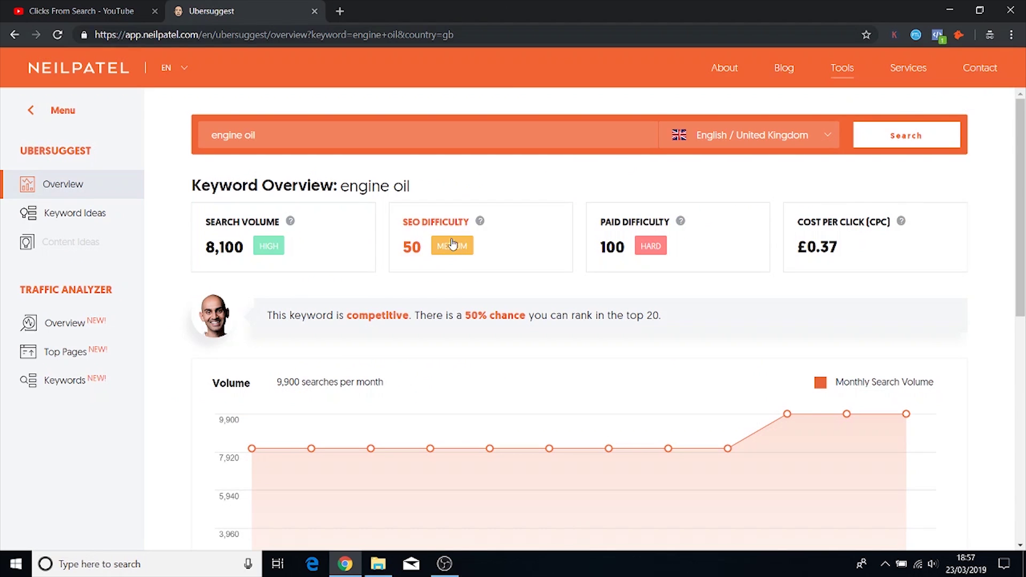
# Open Keyword Ideas for engine oil, note the 50% ranking chance, and browse the 151 suggestions.
pyautogui.click(436, 248)
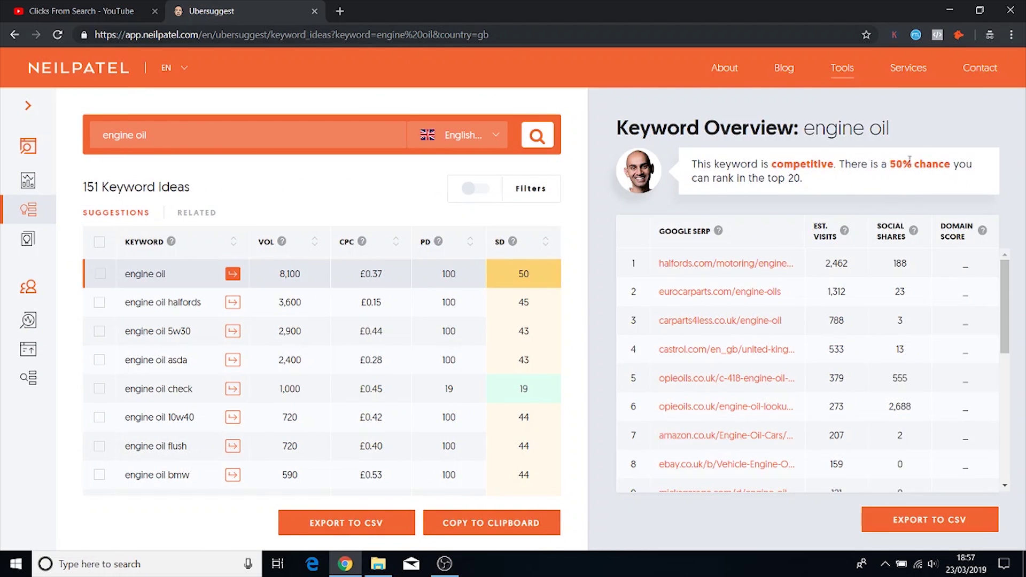
pyautogui.moveTo(889, 164); pyautogui.dragTo(935, 163)
pyautogui.moveTo(33, 111)
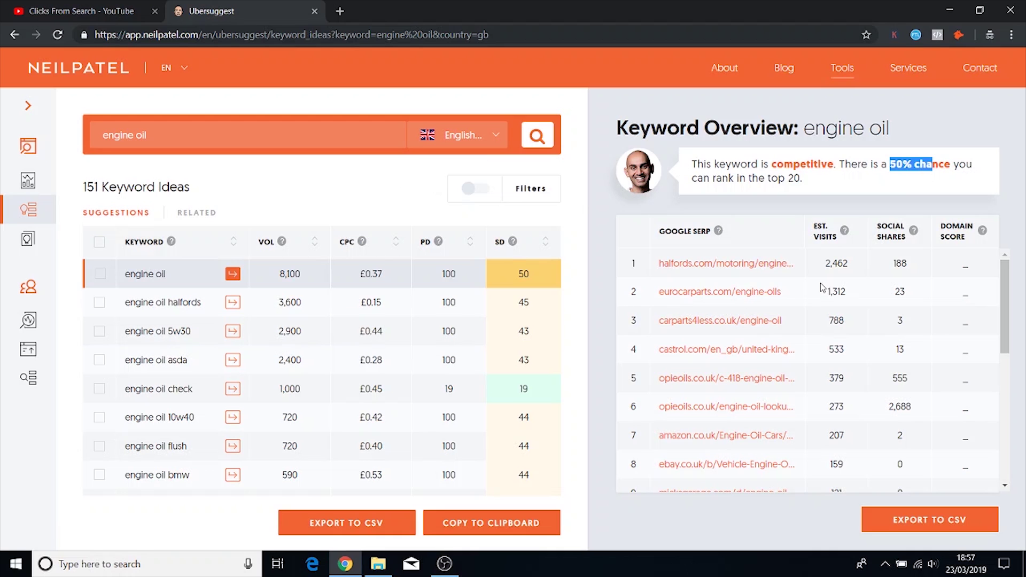
pyautogui.scroll(-10, 286, 305)
pyautogui.scroll(10, 294, 306)
pyautogui.scroll(-5, 305, 307)
pyautogui.scroll(-5, 342, 312)
pyautogui.scroll(10, 352, 308)
pyautogui.scroll(-12, 908, 308)
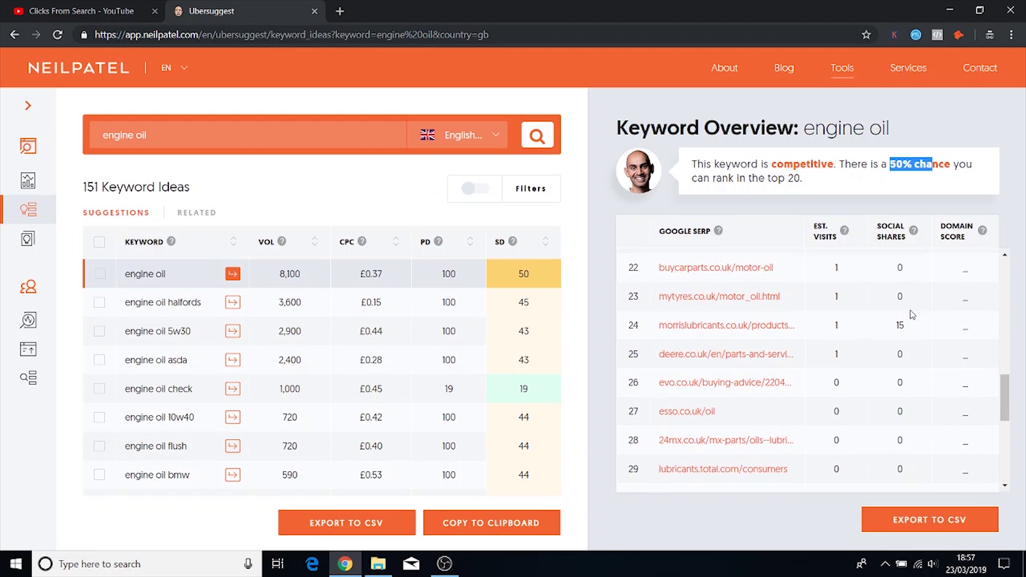
pyautogui.scroll(12, 806, 314)
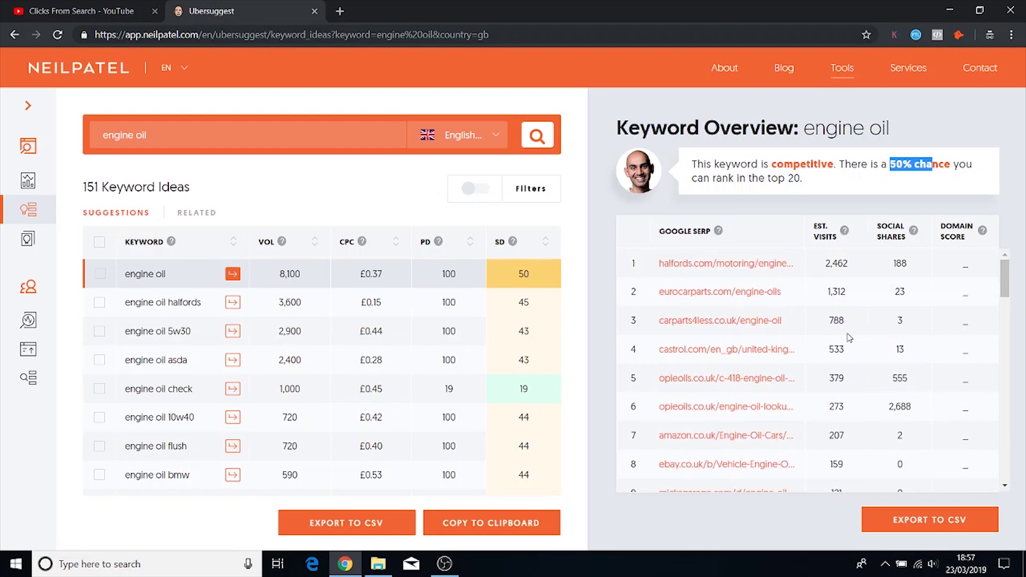
pyautogui.scroll(-3, 855, 303)
pyautogui.scroll(3, 811, 287)
pyautogui.scroll(-10, 744, 309)
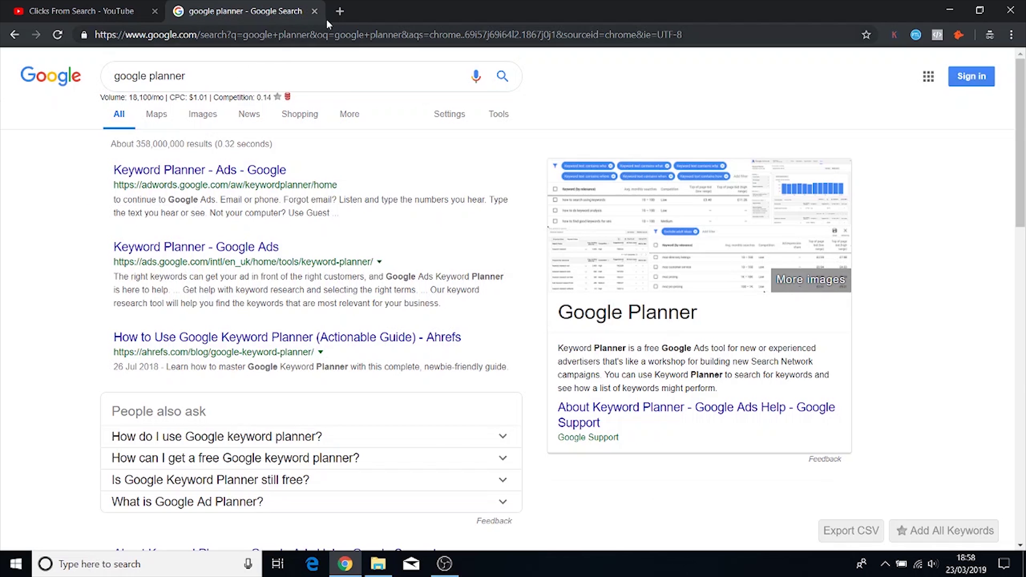
# Close Ubersuggest, check the Keywords Everywhere panel, and start a new blank tab.
pyautogui.click(315, 11)
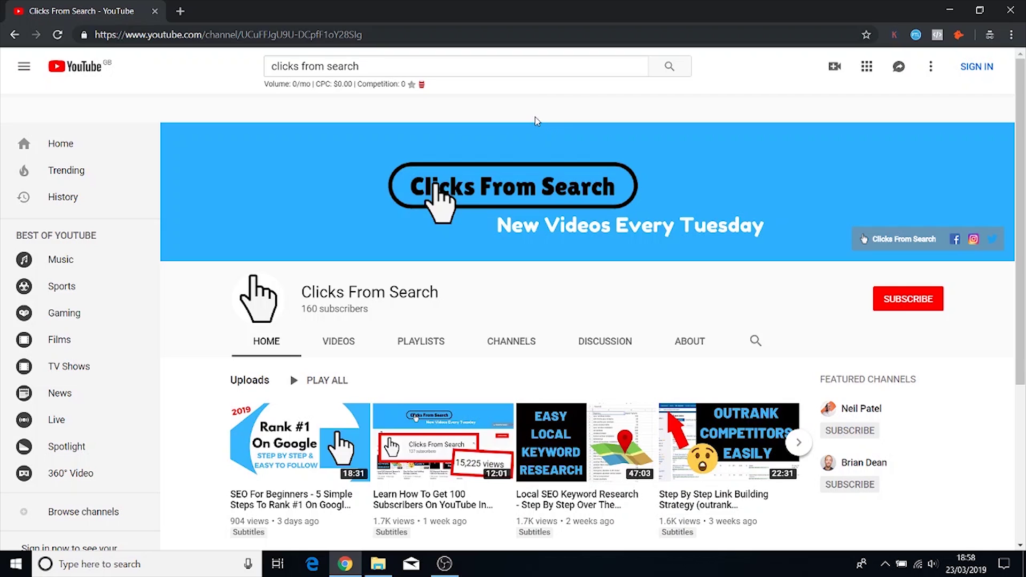
pyautogui.click(894, 35)
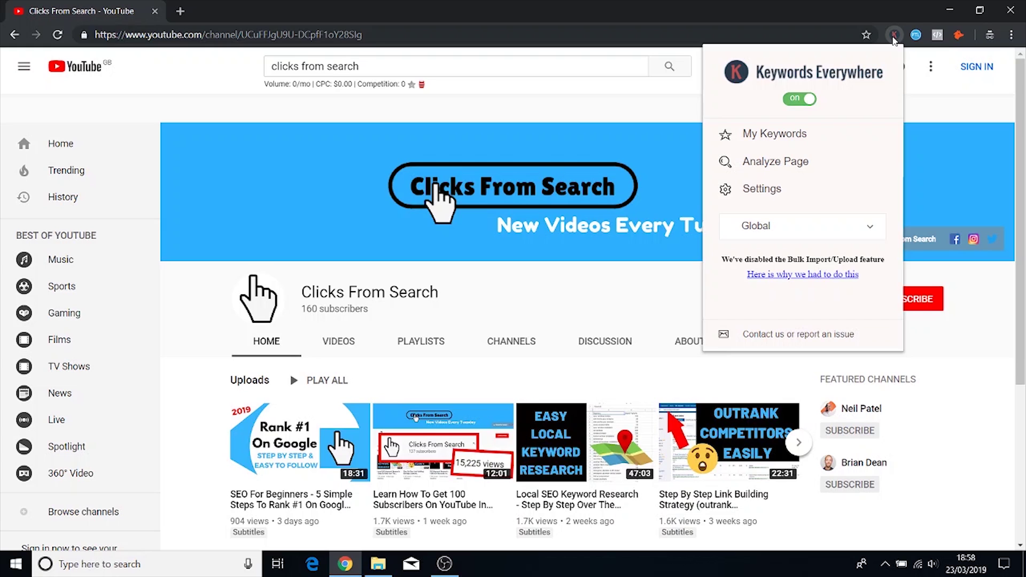
pyautogui.click(893, 36)
pyautogui.click(180, 10)
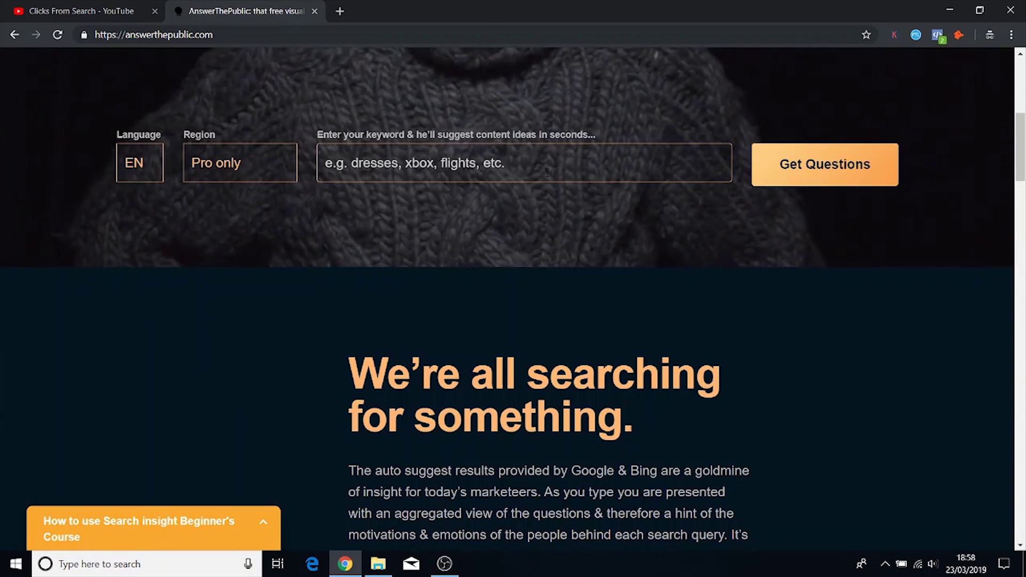
# Enter 'engine oil' in AnswerThePublic and run Get Questions to load the 200-question wheel.
pyautogui.write('engin')
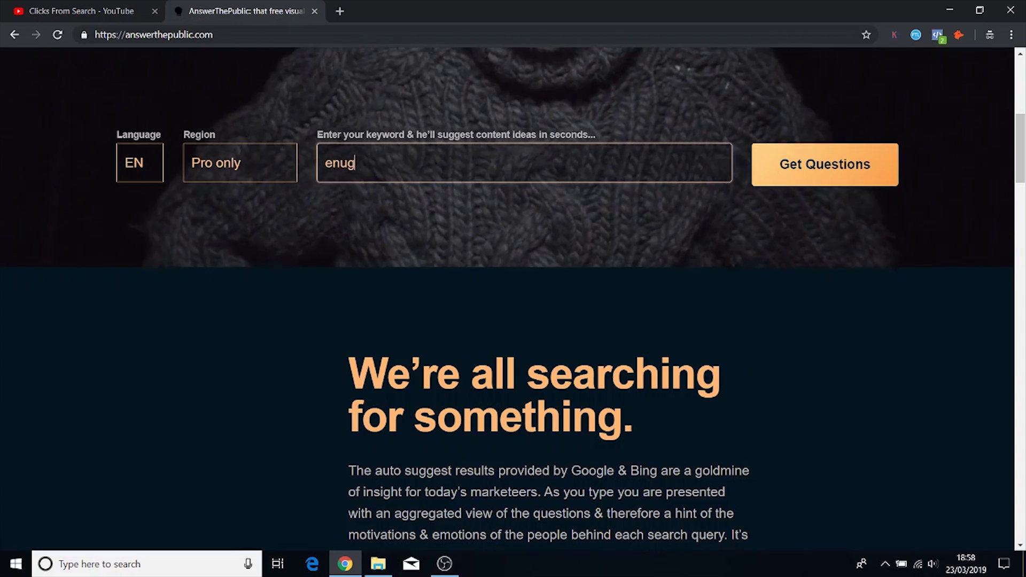
pyautogui.press('BackSpace')
pyautogui.press('BackSpace')
pyautogui.press('BackSpace')
pyautogui.write('gine oil')
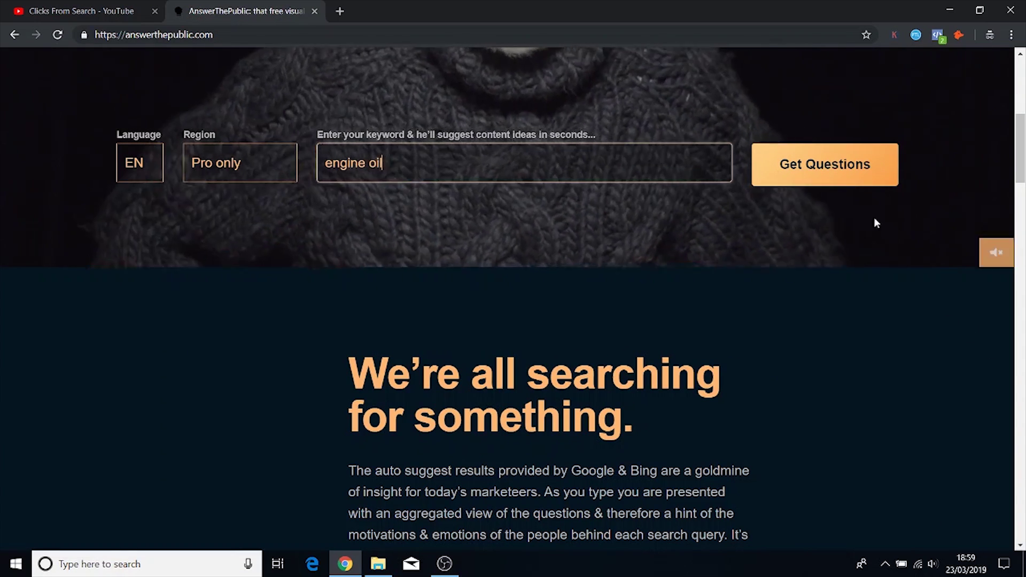
pyautogui.press('BackSpace')
pyautogui.write('l')
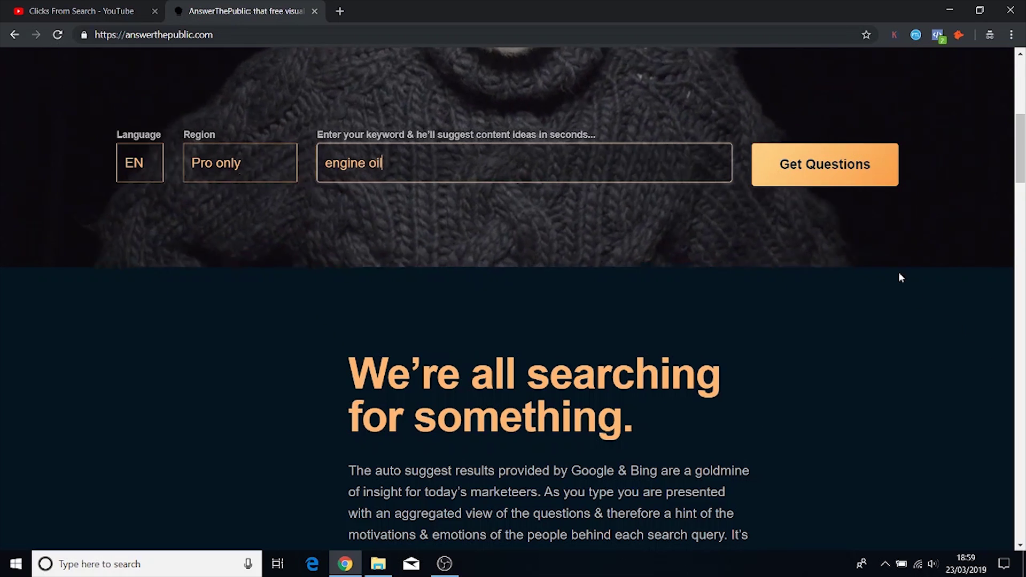
pyautogui.click(858, 153)
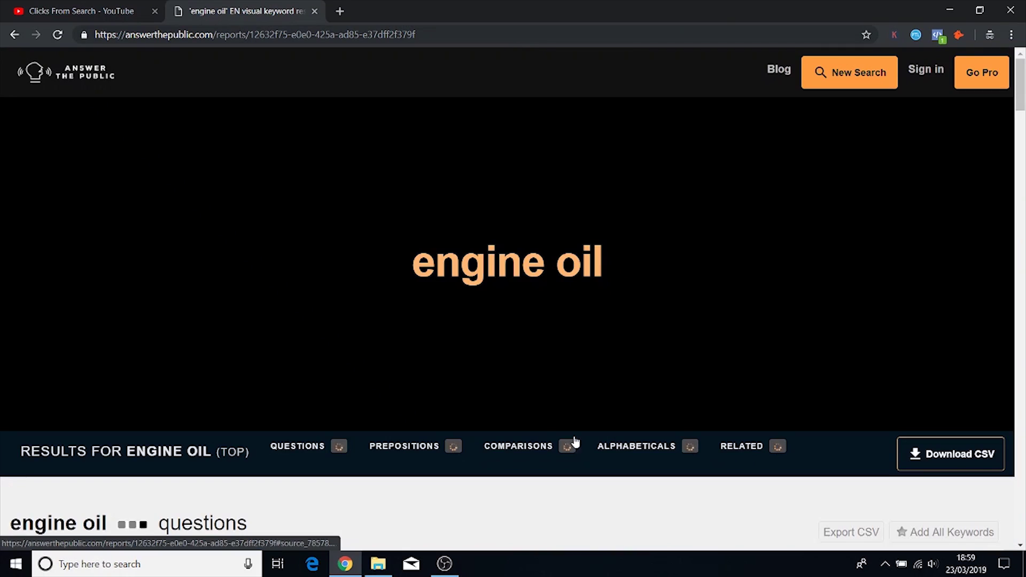
pyautogui.scroll(-6, 534, 423)
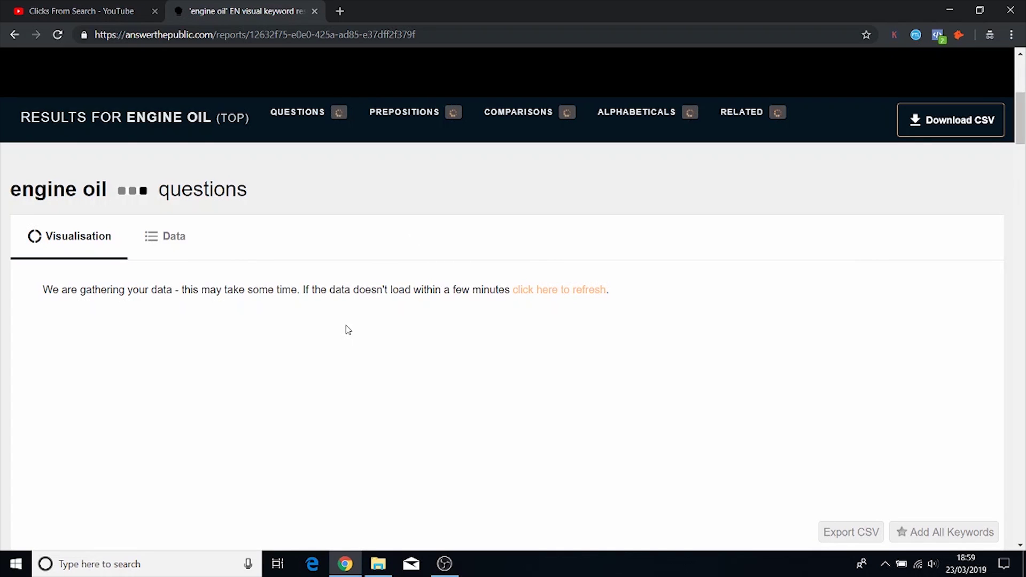
pyautogui.scroll(-1, 406, 307)
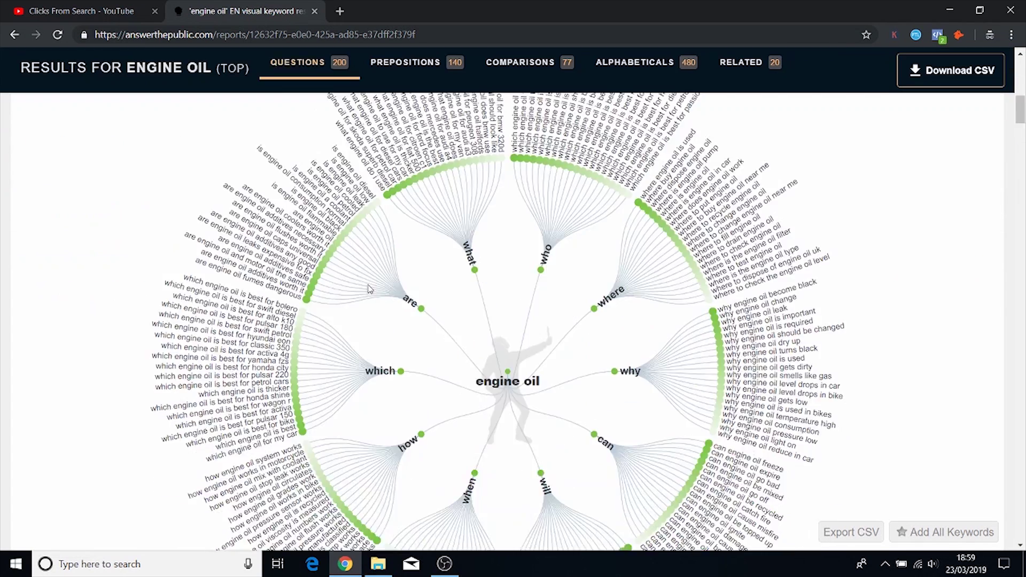
pyautogui.scroll(3, 394, 303)
# Switch to the Data lists and highlight the question 'can engine oil kill you'.
pyautogui.click(172, 369)
pyautogui.scroll(-5, 460, 360)
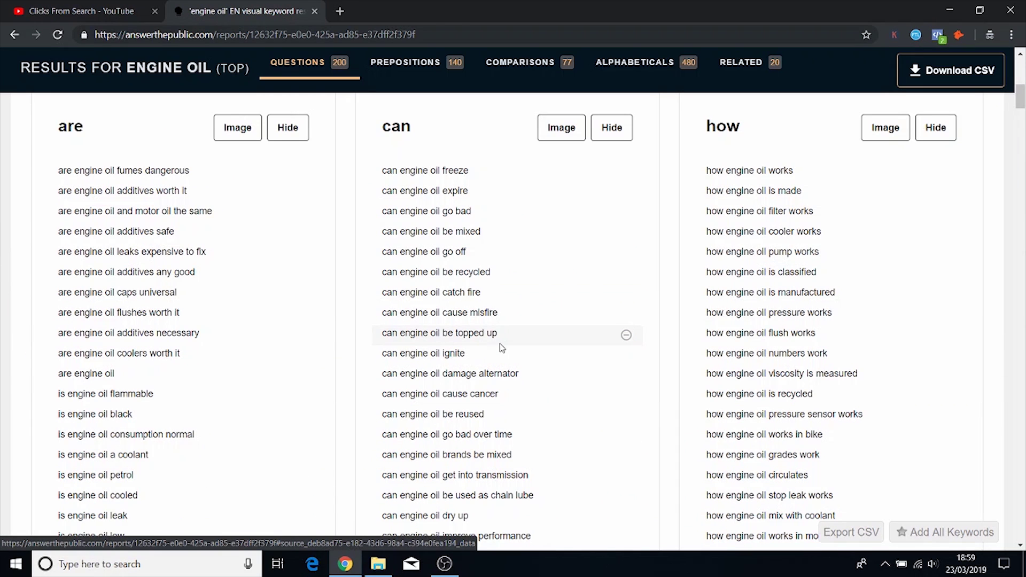
pyautogui.scroll(-7, 368, 232)
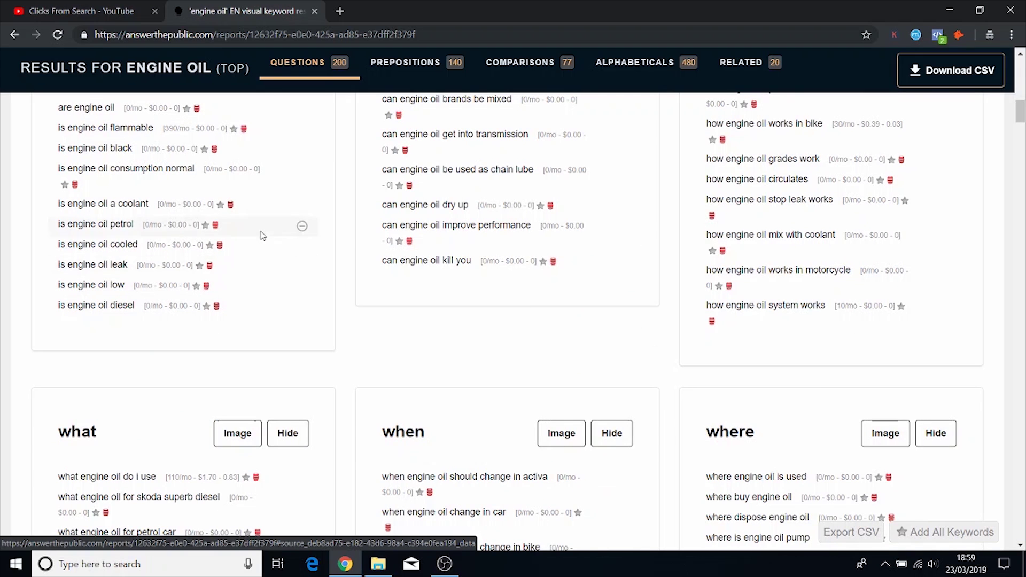
pyautogui.scroll(7, 277, 278)
pyautogui.scroll(-6, 556, 273)
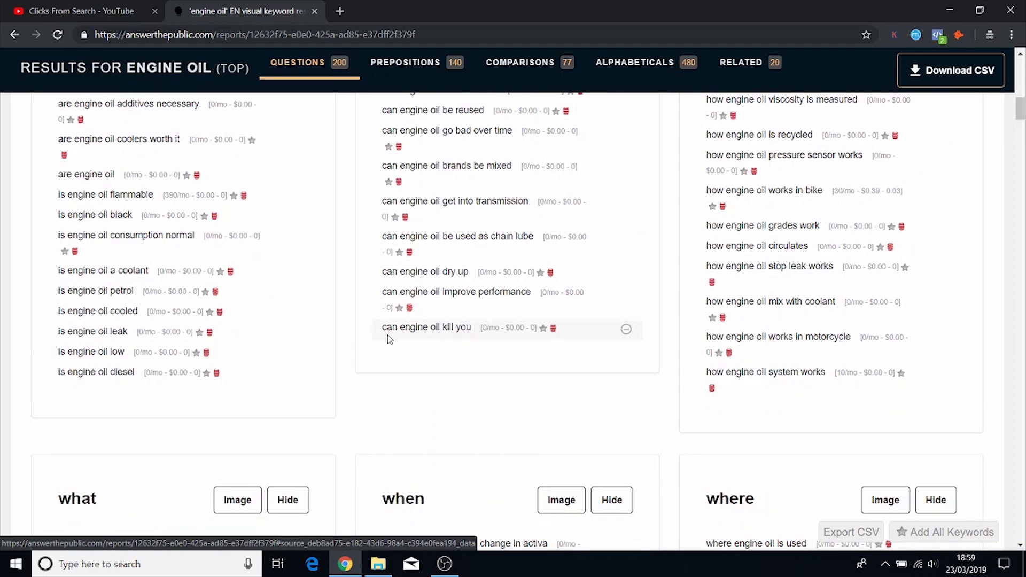
pyautogui.moveTo(380, 327); pyautogui.dragTo(485, 354)
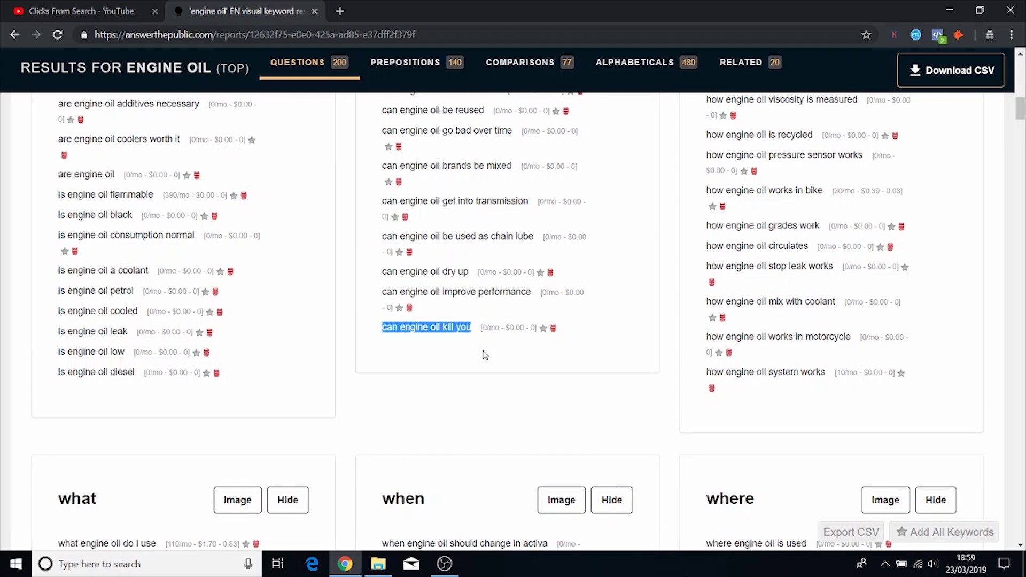
pyautogui.click(484, 354)
pyautogui.moveTo(391, 327); pyautogui.dragTo(480, 333)
pyautogui.click(491, 368)
pyautogui.scroll(6, 738, 290)
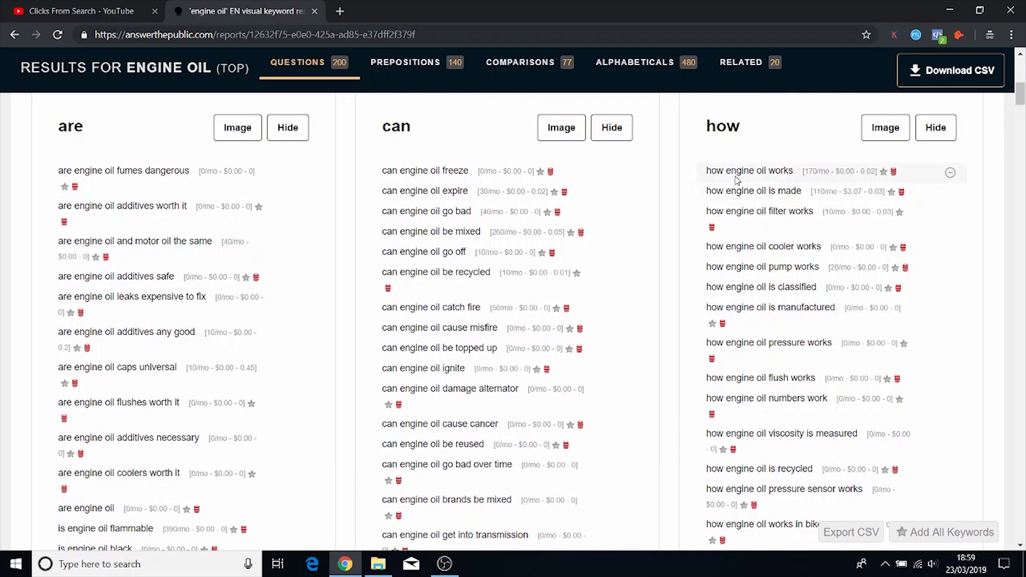
# Highlight the 'how engine oil works', 'filter works' and 'stop leak works' questions.
pyautogui.moveTo(736, 171); pyautogui.dragTo(801, 192)
pyautogui.click(762, 214)
pyautogui.moveTo(734, 212); pyautogui.dragTo(816, 214)
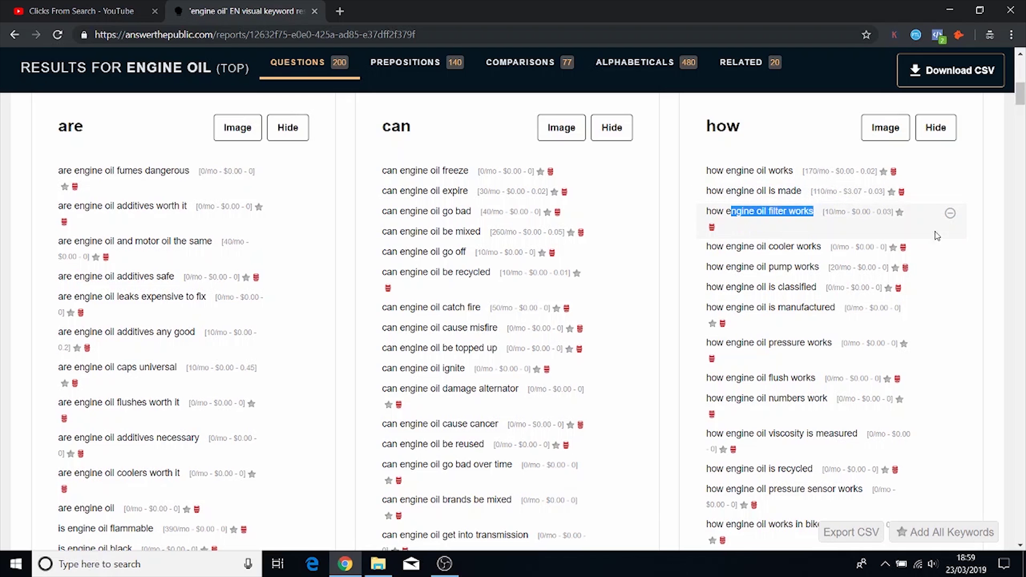
pyautogui.click(201, 261)
pyautogui.scroll(-5, 710, 254)
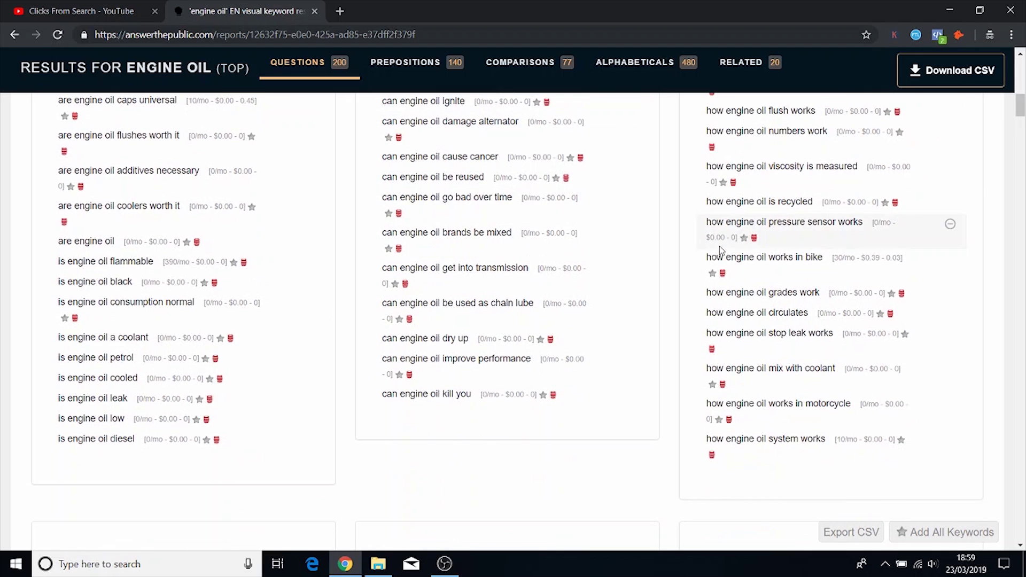
pyautogui.moveTo(705, 333); pyautogui.dragTo(830, 330)
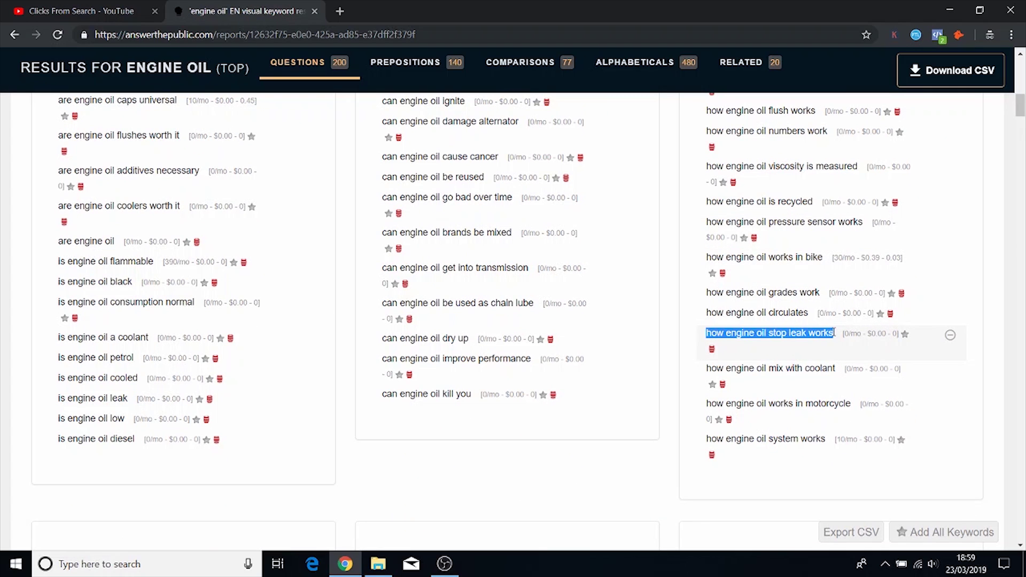
# Highlight 'how engine oil cooler works' and its monthly volume, plus nearby how-questions.
pyautogui.scroll(6, 739, 256)
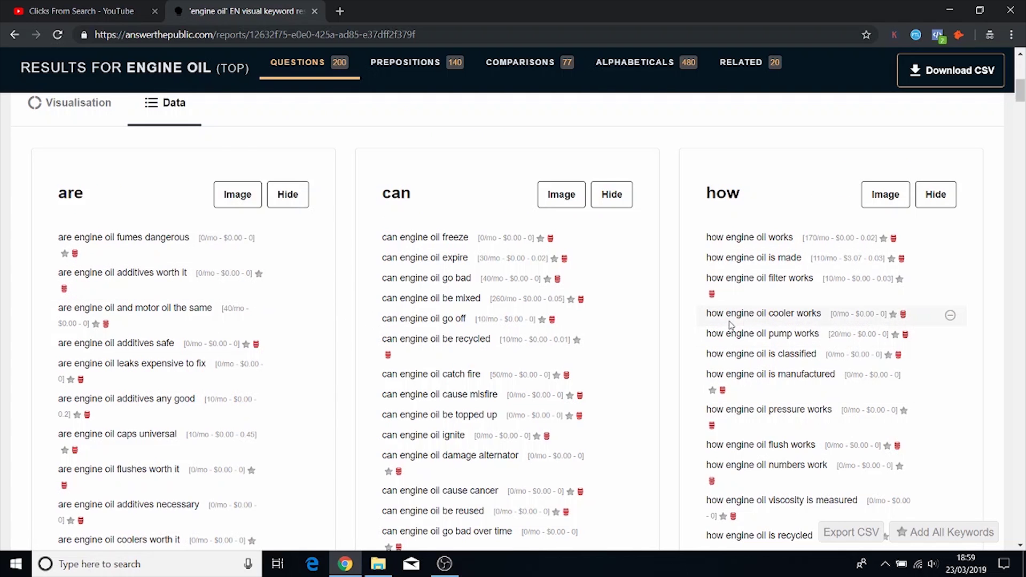
pyautogui.moveTo(704, 314); pyautogui.dragTo(749, 315)
pyautogui.click(837, 313)
pyautogui.moveTo(833, 314); pyautogui.dragTo(846, 315)
pyautogui.moveTo(705, 313); pyautogui.dragTo(819, 311)
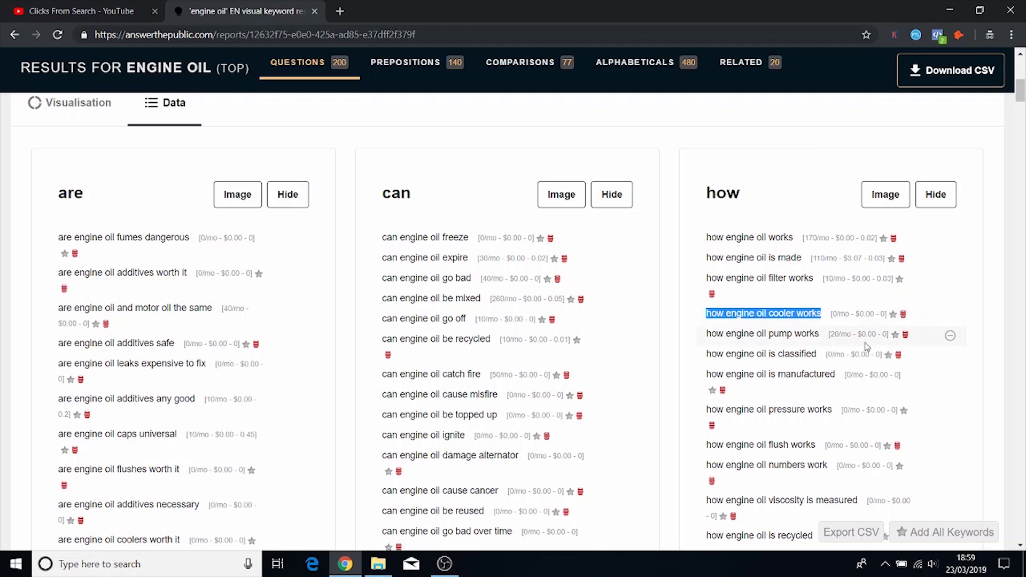
pyautogui.click(704, 315)
pyautogui.scroll(-4, 683, 126)
pyautogui.scroll(4, 747, 252)
pyautogui.scroll(2, 747, 251)
pyautogui.scroll(-5, 747, 264)
pyautogui.moveTo(704, 199); pyautogui.dragTo(769, 201)
pyautogui.moveTo(706, 179); pyautogui.dragTo(792, 179)
pyautogui.click(693, 316)
# Scroll the lists and highlight the 260/mo volume for 'can engine oil be mixed' and 'can engine oil freeze'.
pyautogui.scroll(-6, 573, 281)
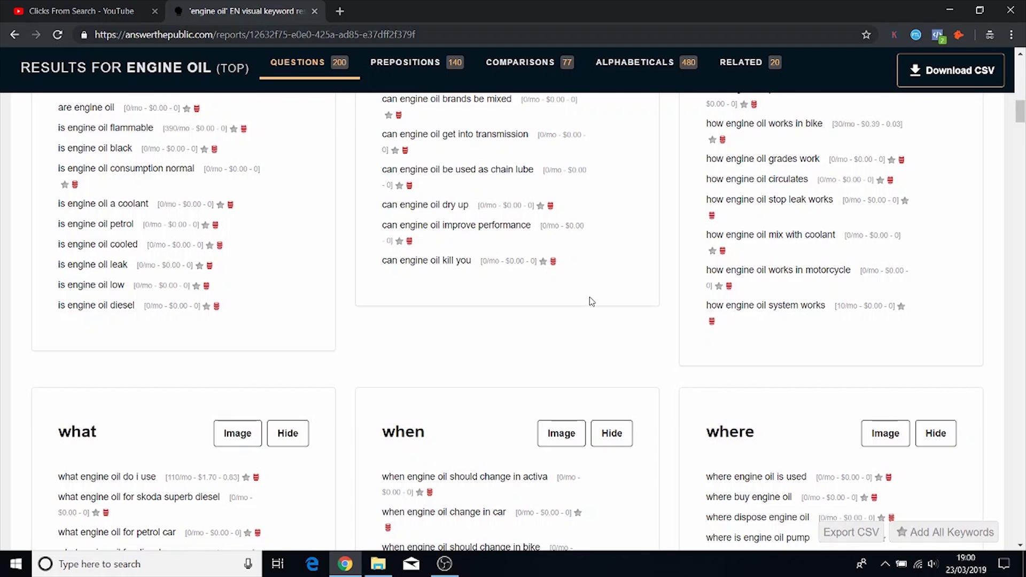
pyautogui.scroll(1, 451, 259)
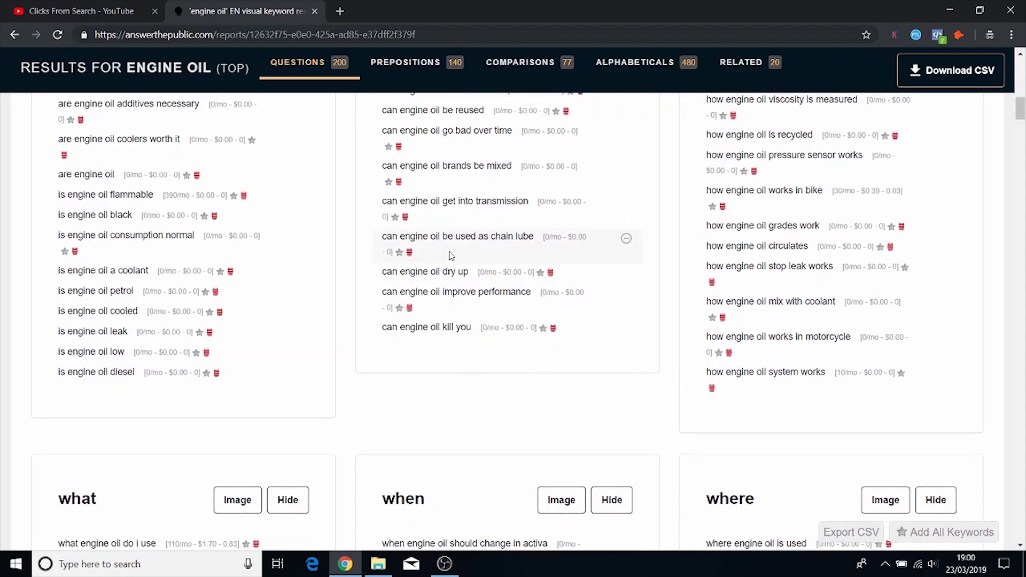
pyautogui.scroll(-1, 734, 170)
pyautogui.scroll(9, 727, 170)
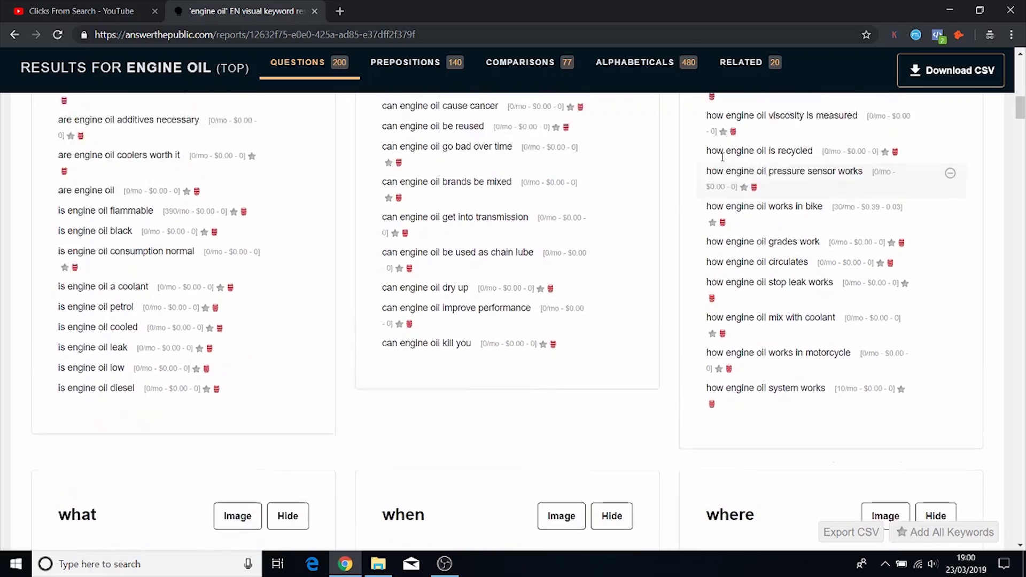
pyautogui.scroll(-4, 742, 214)
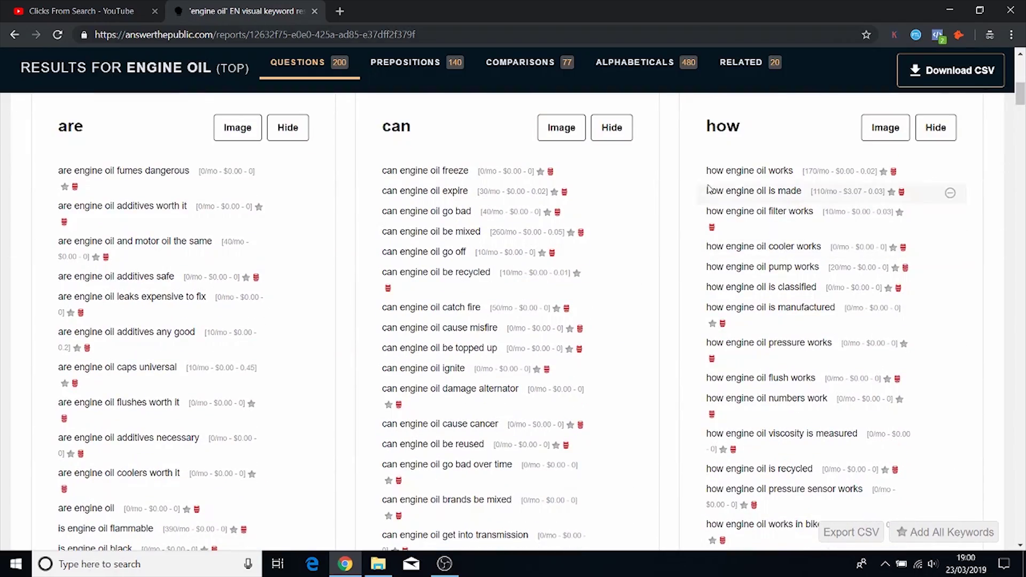
pyautogui.scroll(-5, 708, 172)
pyautogui.scroll(5, 360, 273)
pyautogui.scroll(-5, 59, 171)
pyautogui.scroll(7, 657, 319)
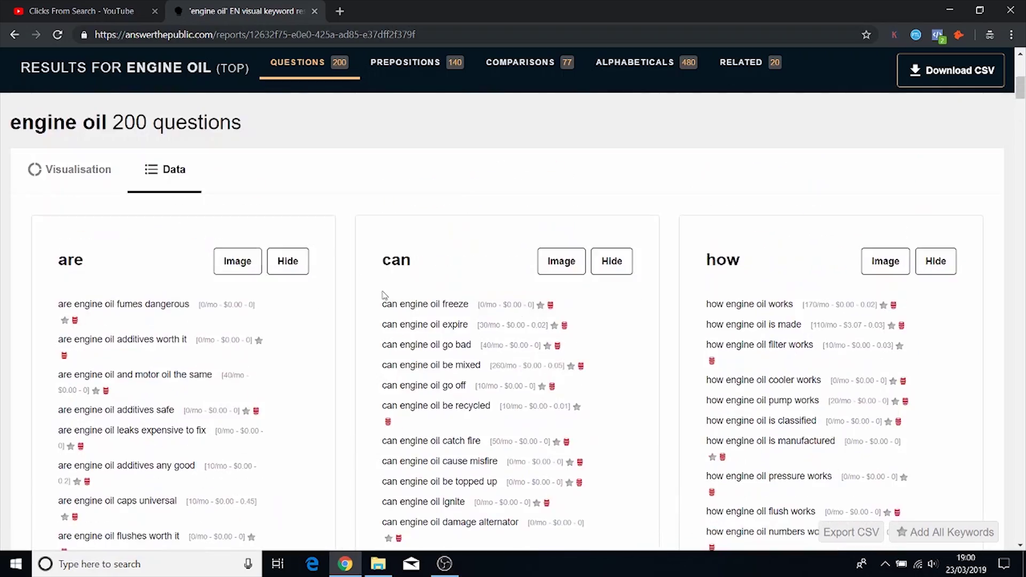
pyautogui.scroll(-8, 648, 312)
pyautogui.scroll(7, 627, 299)
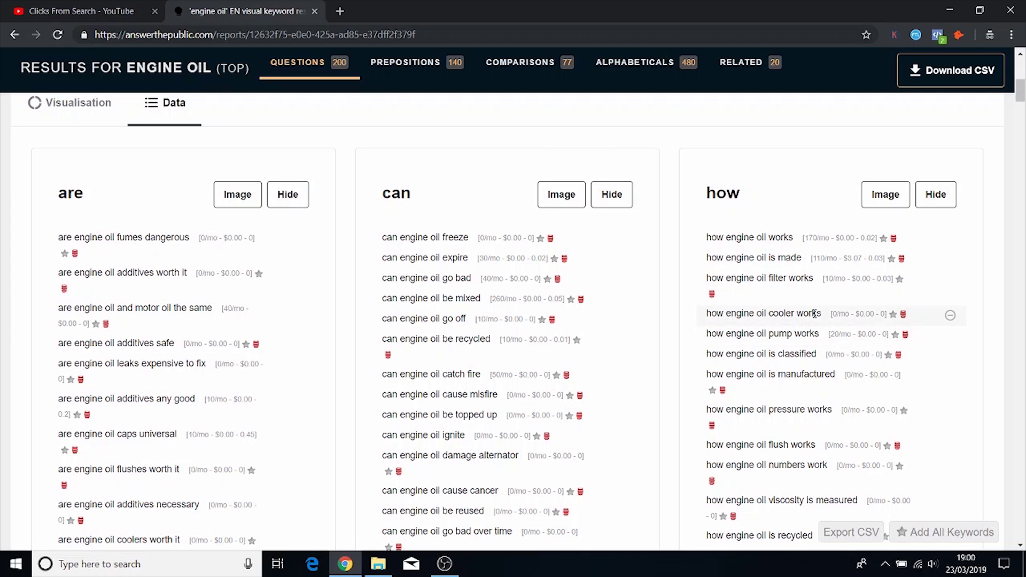
pyautogui.moveTo(490, 298); pyautogui.dragTo(532, 298)
pyautogui.click(669, 258)
pyautogui.moveTo(386, 238); pyautogui.dragTo(441, 250)
# Search Google for 'google planner' and enlarge the Keyword Planner image from the results.
pyautogui.click(441, 252)
pyautogui.scroll(-6, 441, 182)
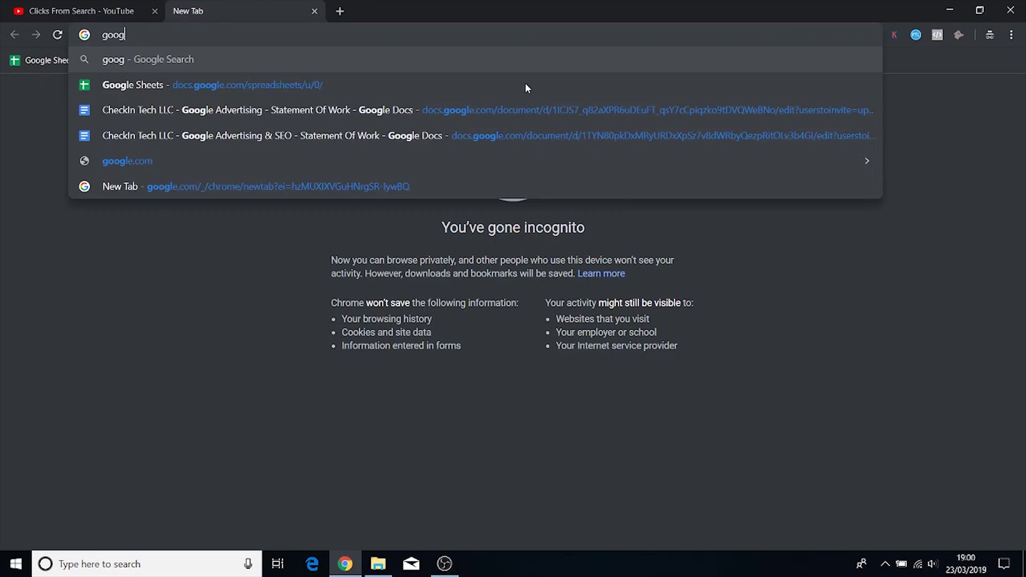
pyautogui.write('e planner')
pyautogui.press('Return')
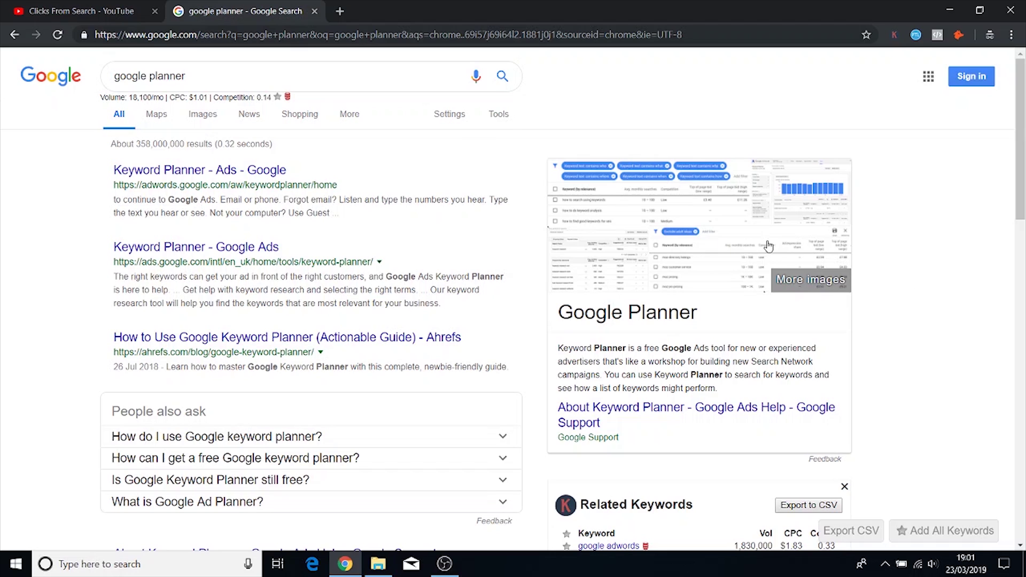
pyautogui.click(733, 258)
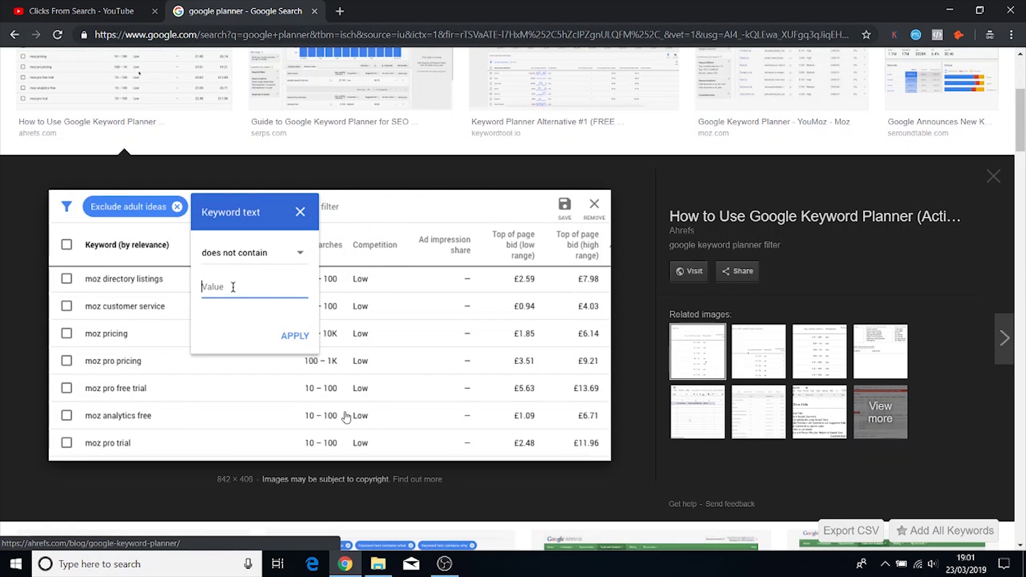
# Close the Google Images search tab to return to the Clicks From Search YouTube channel.
pyautogui.hotkey('ctrl', 'w')
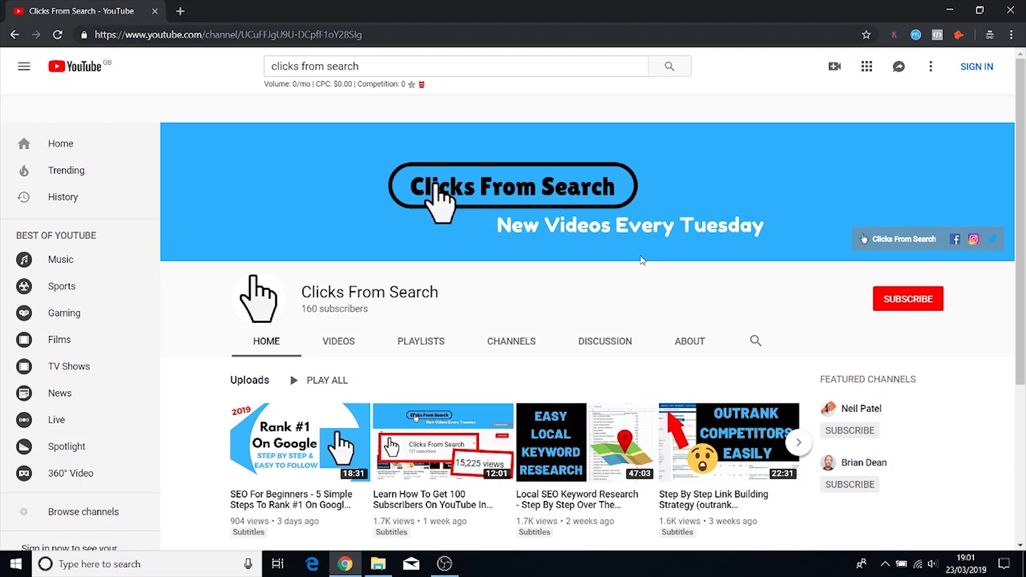